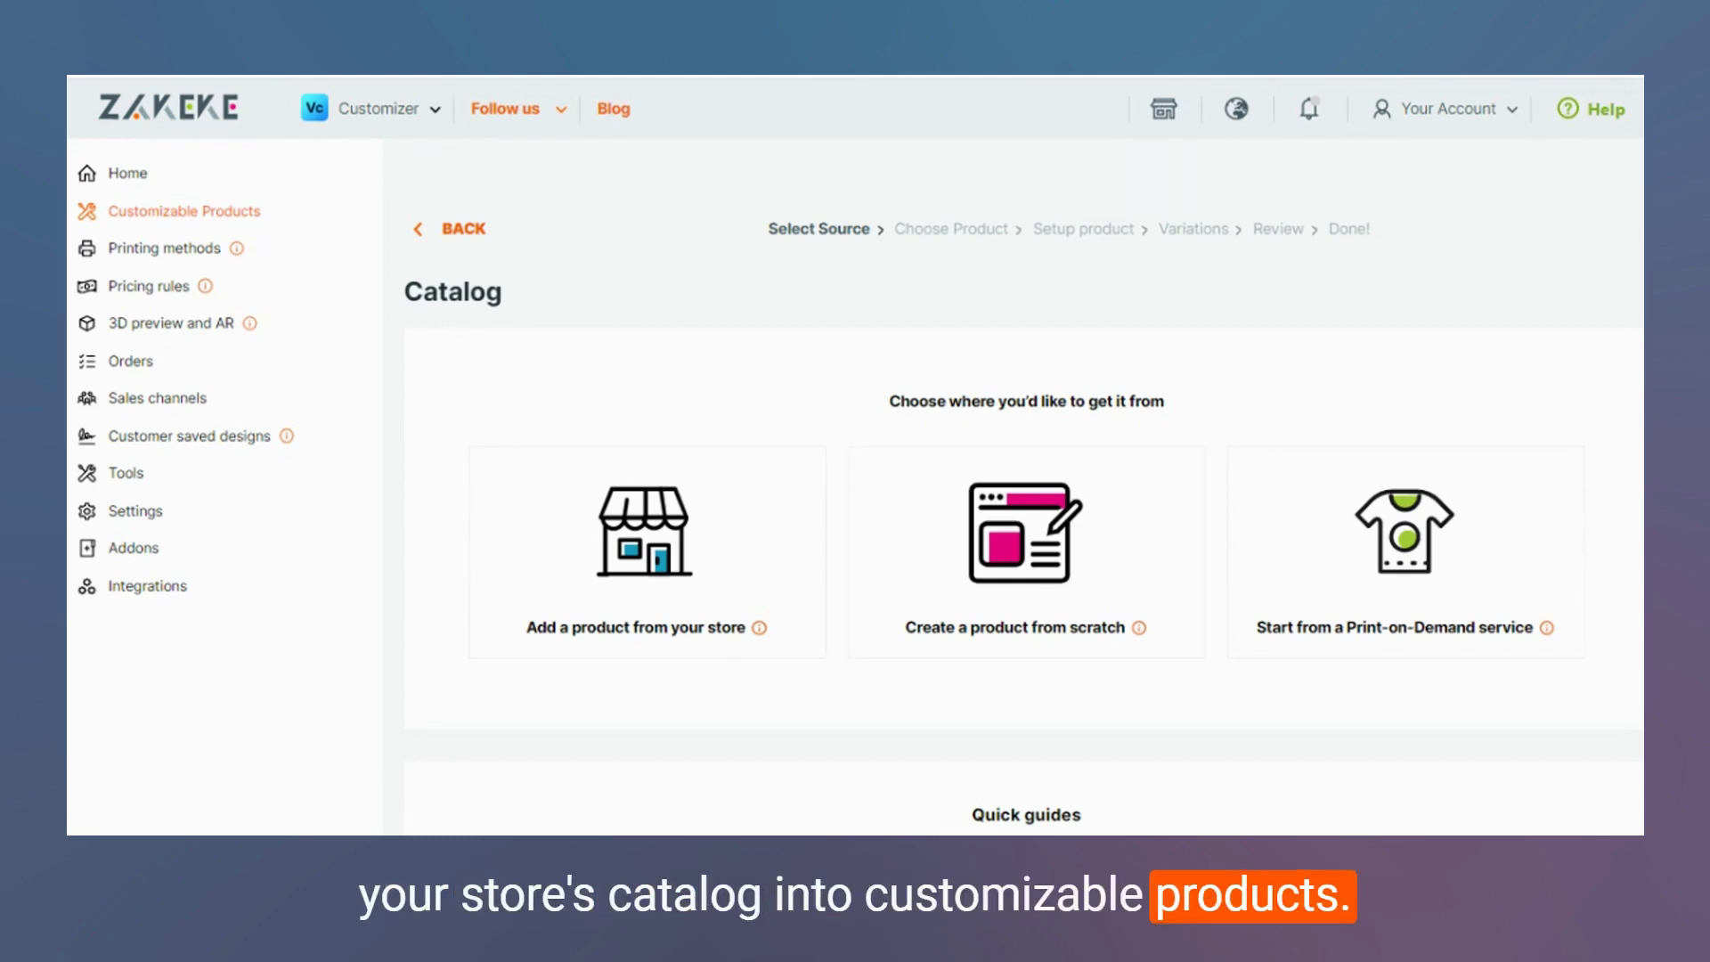
Start a new product from scratch and open the image picker to choose the T Shirt image
left_click(1057, 595)
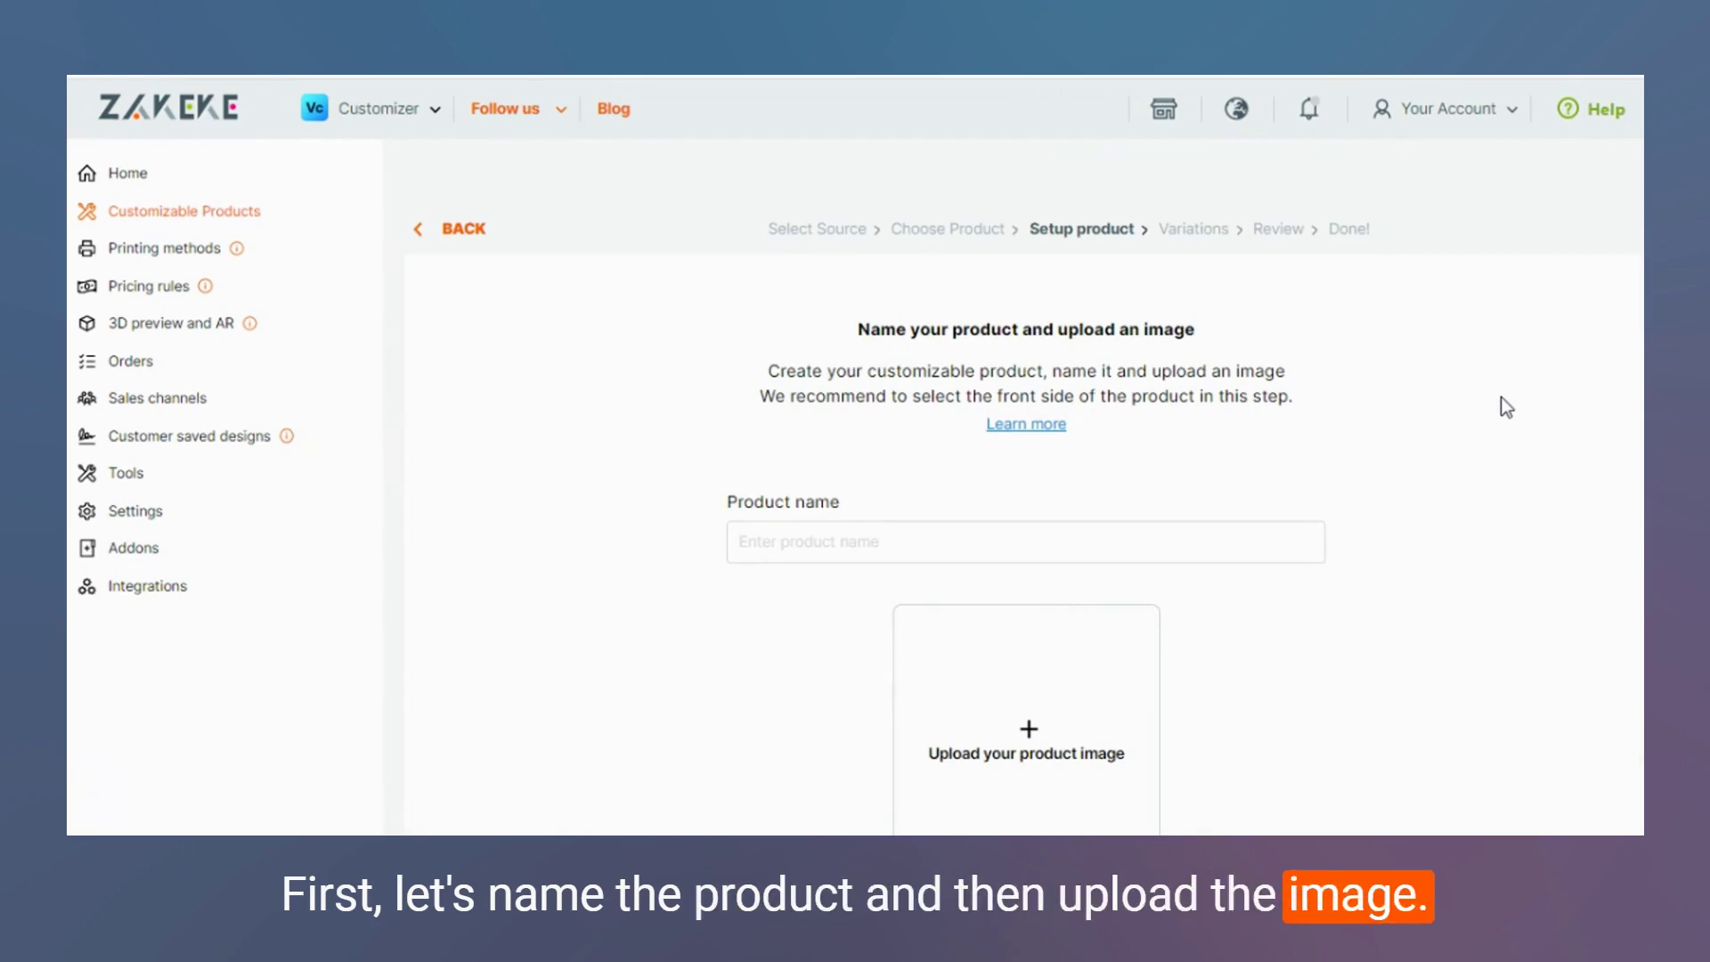
scroll(1505, 407, "down", 1)
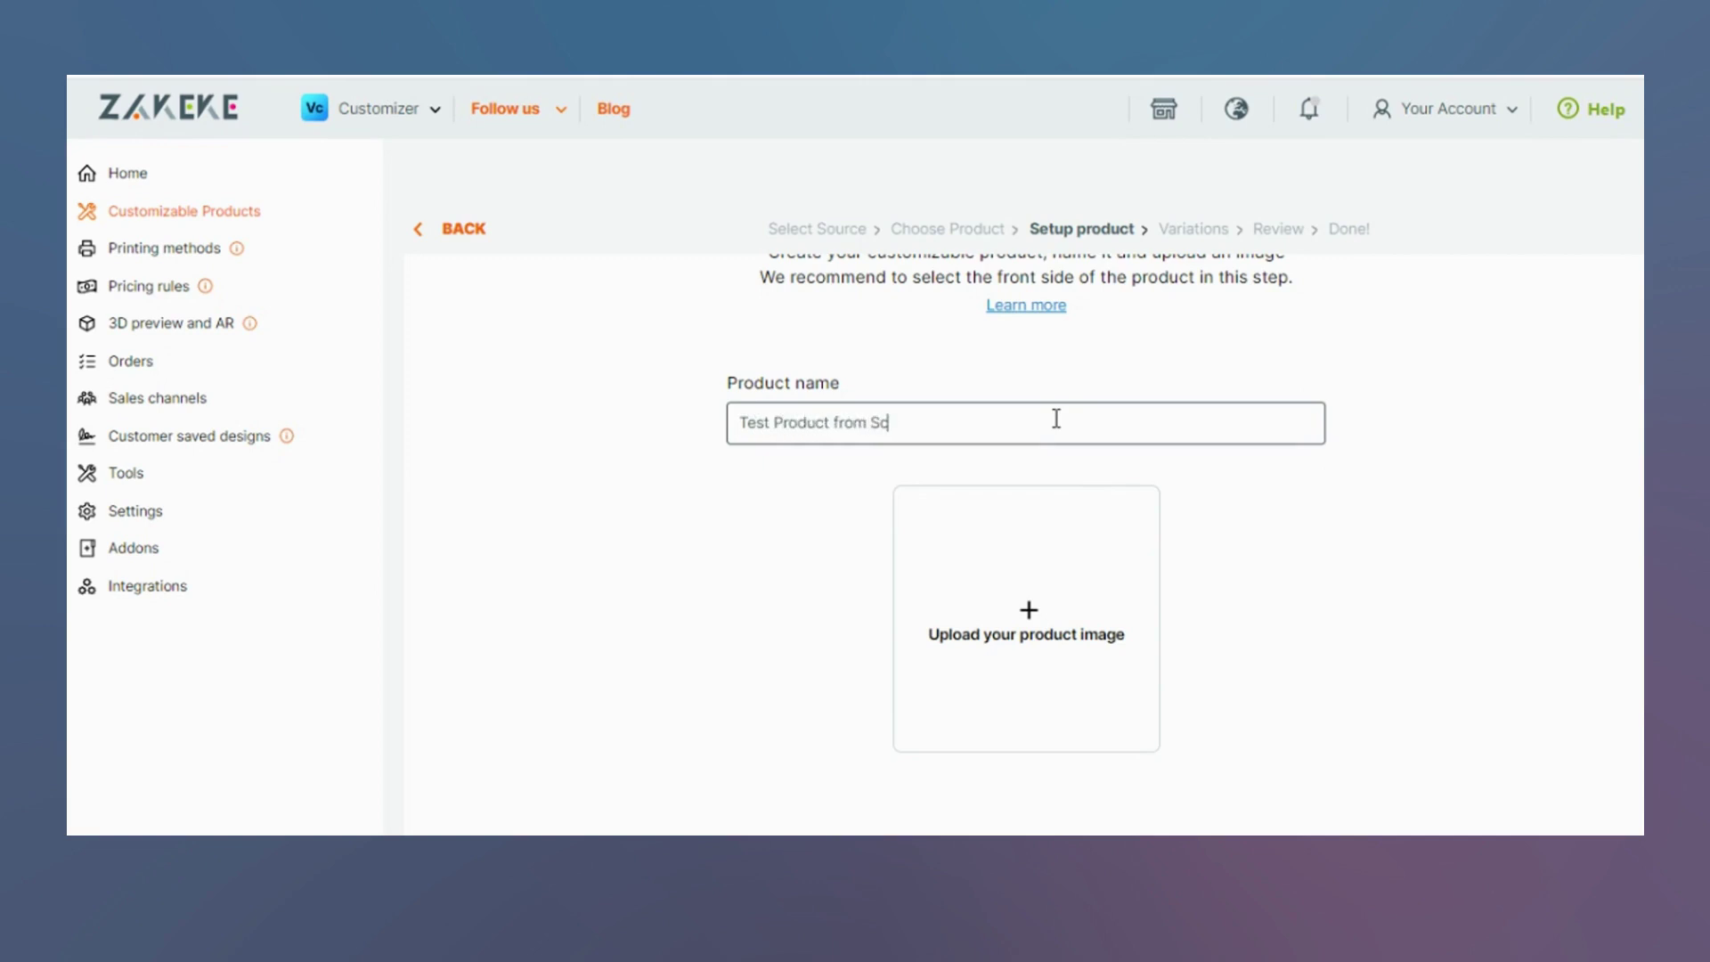
left_click(1158, 527)
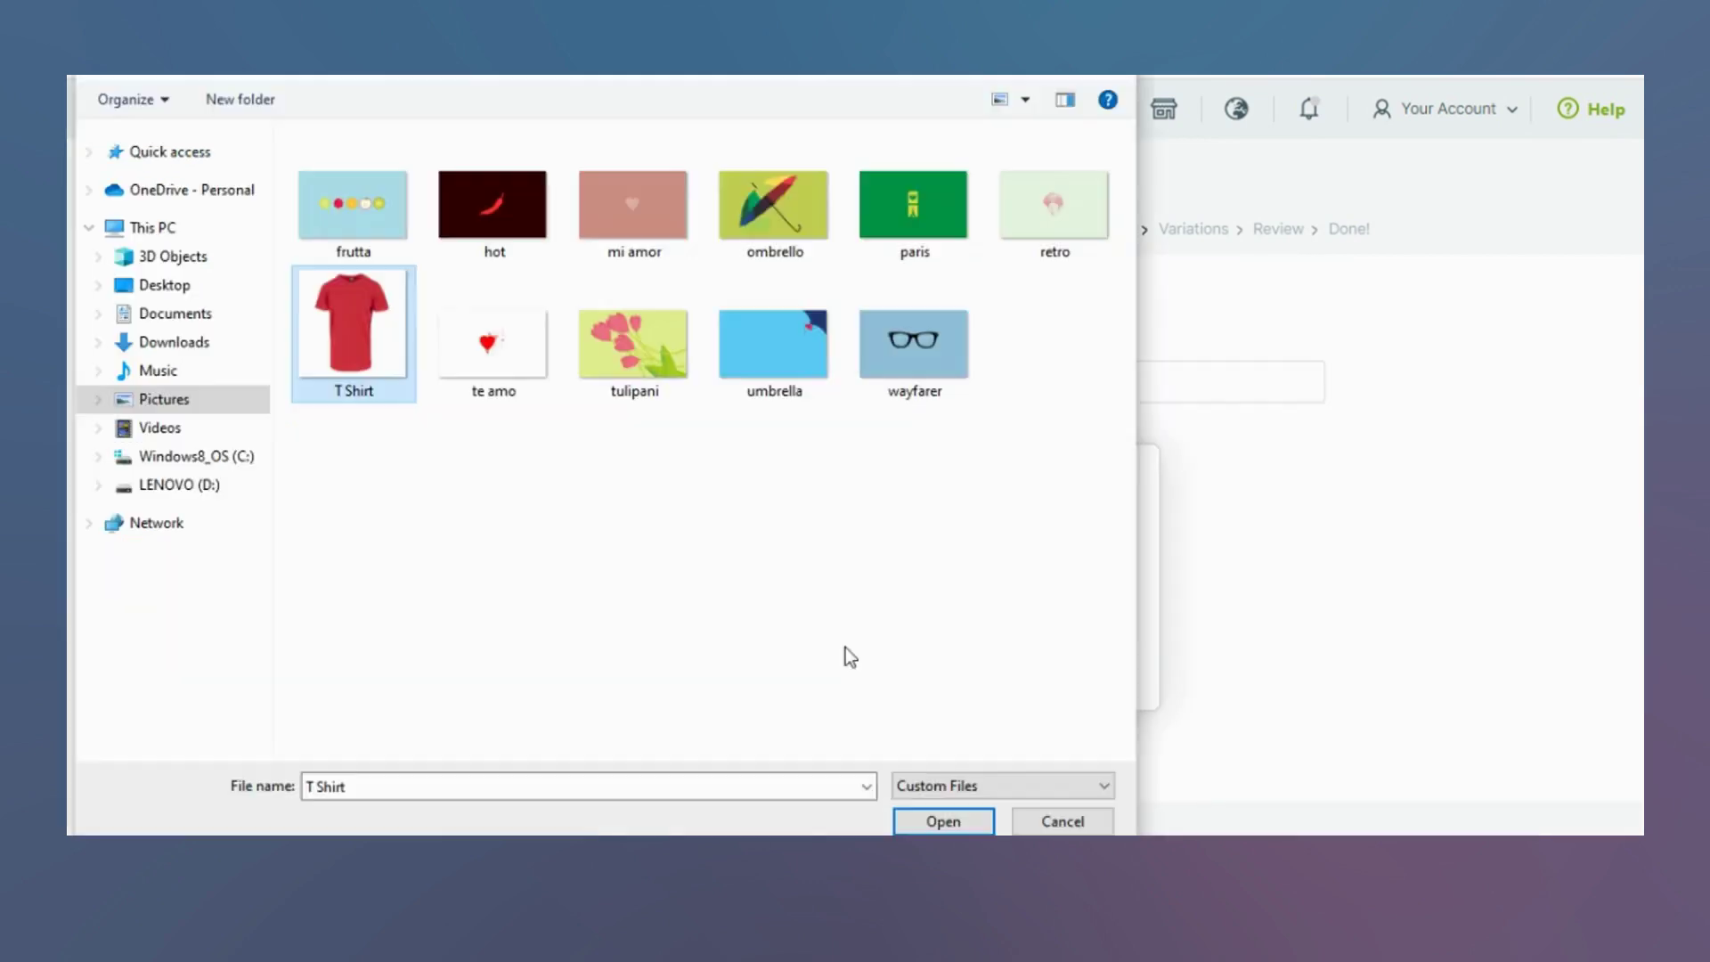
Upload the red T Shirt image as the product's Front side
left_click(986, 830)
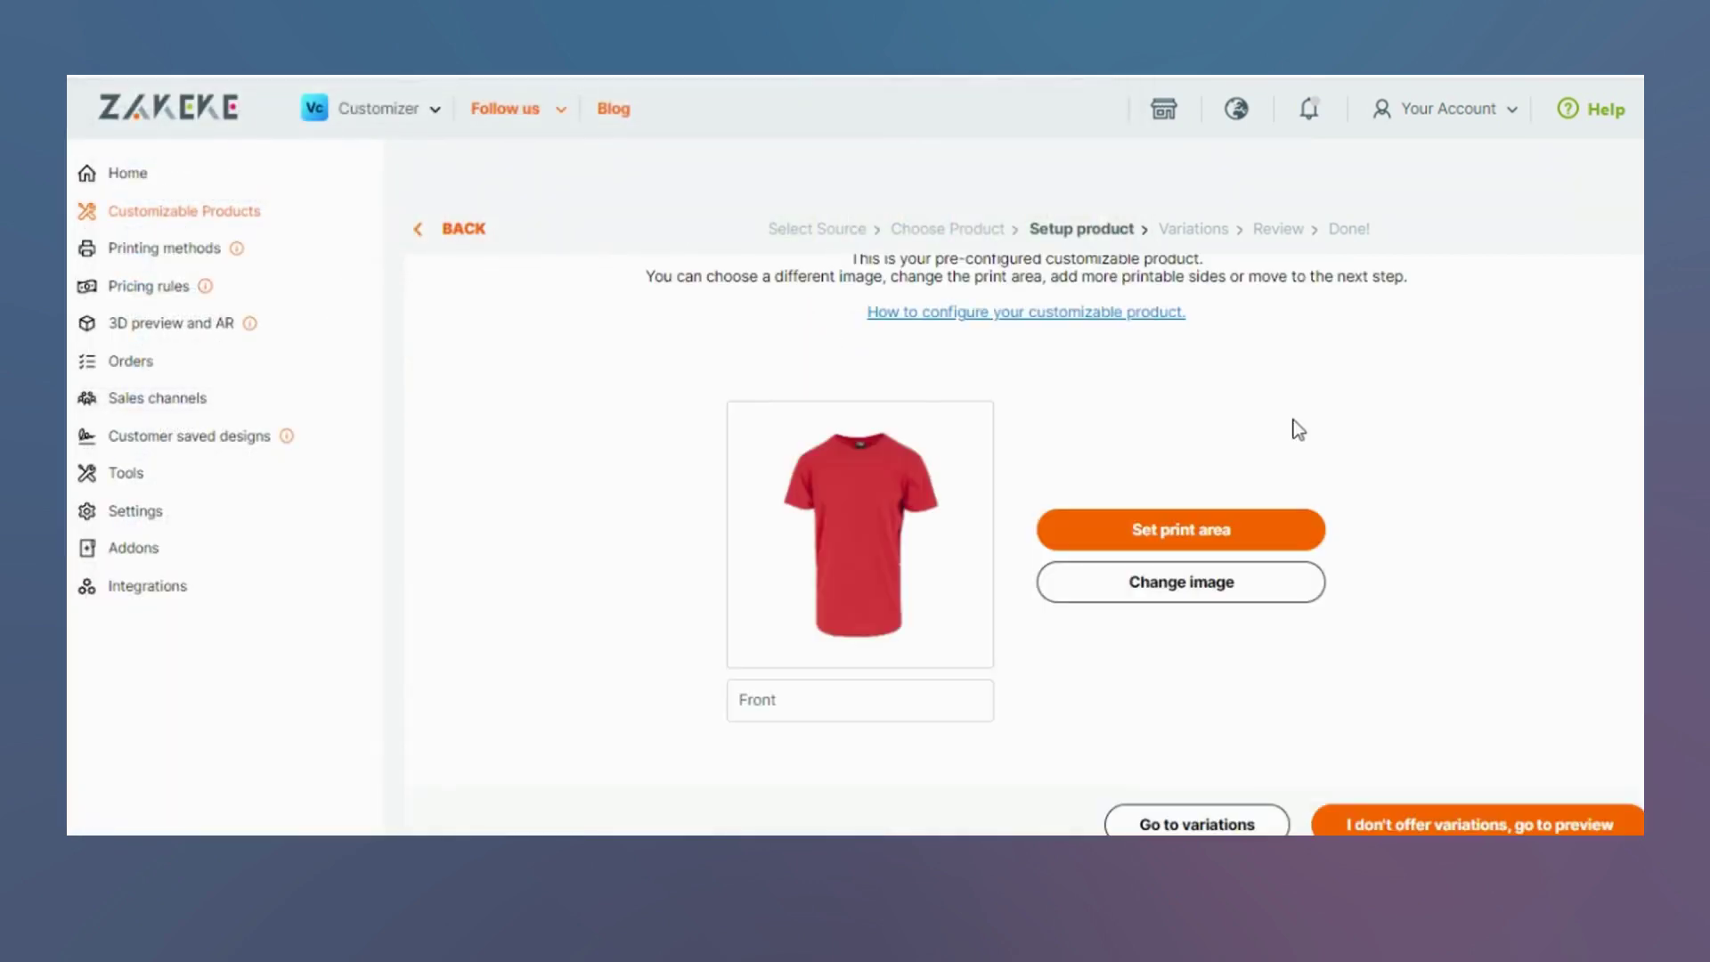
scroll(1377, 457, "down", 1)
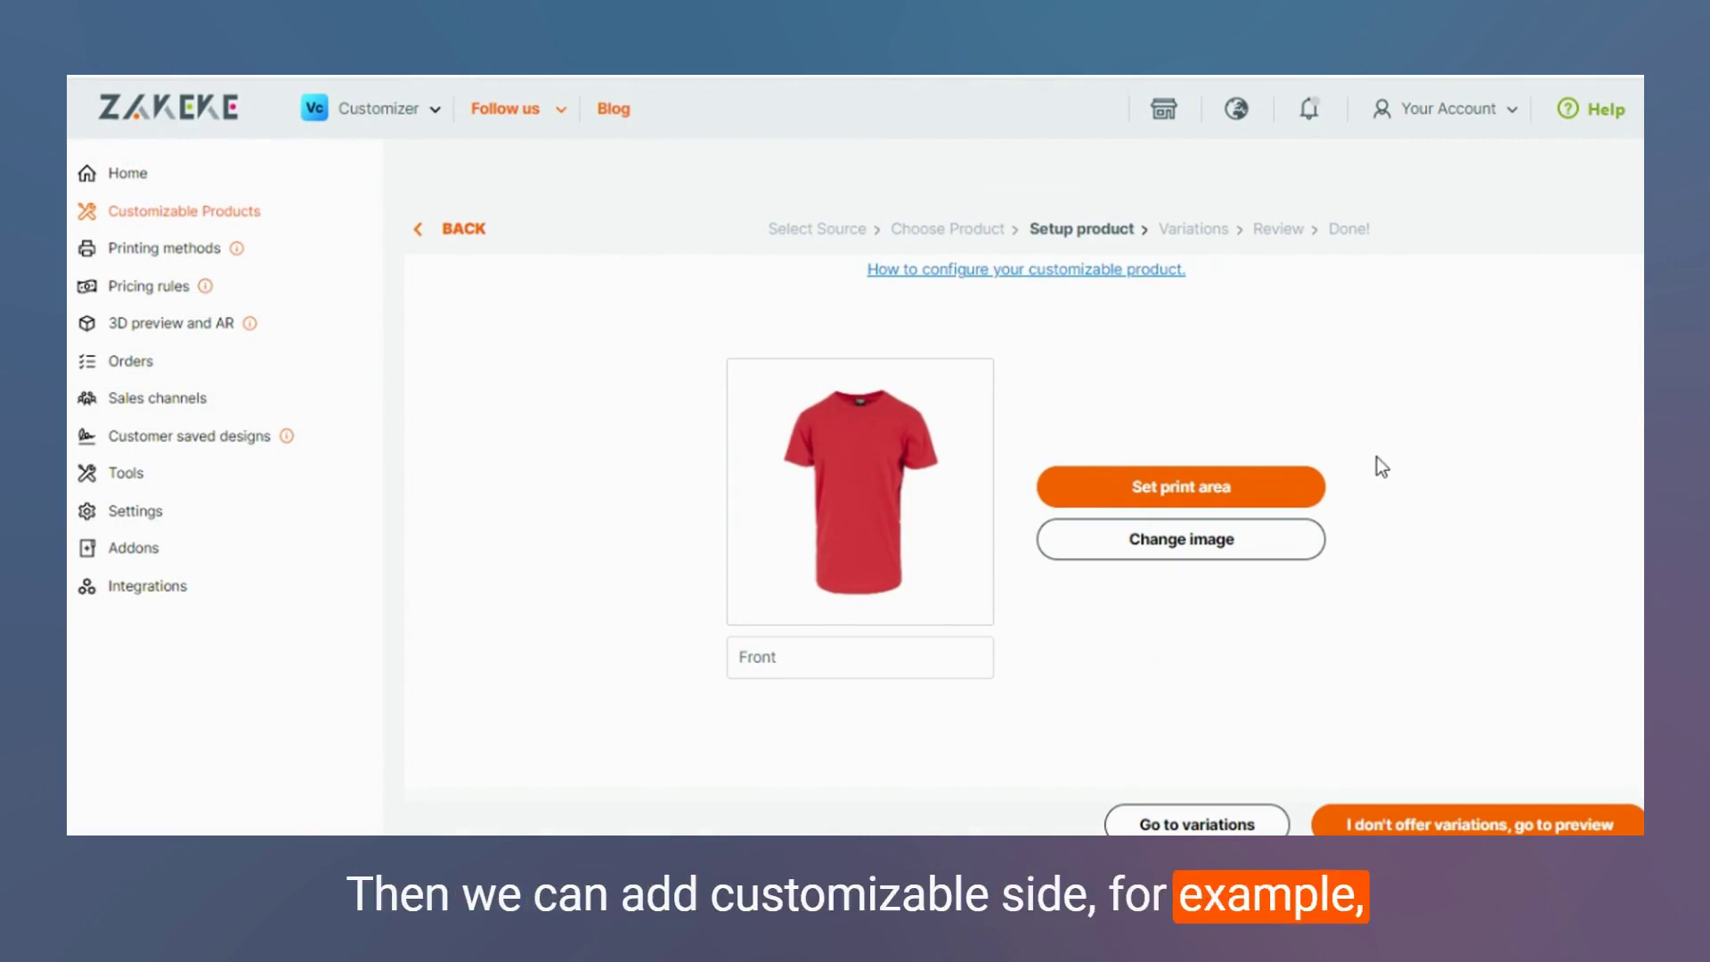
In centimeters, set a 20 cm chest reference and draw a 20.39 × 31.14 cm print rectangle
left_click(1253, 499)
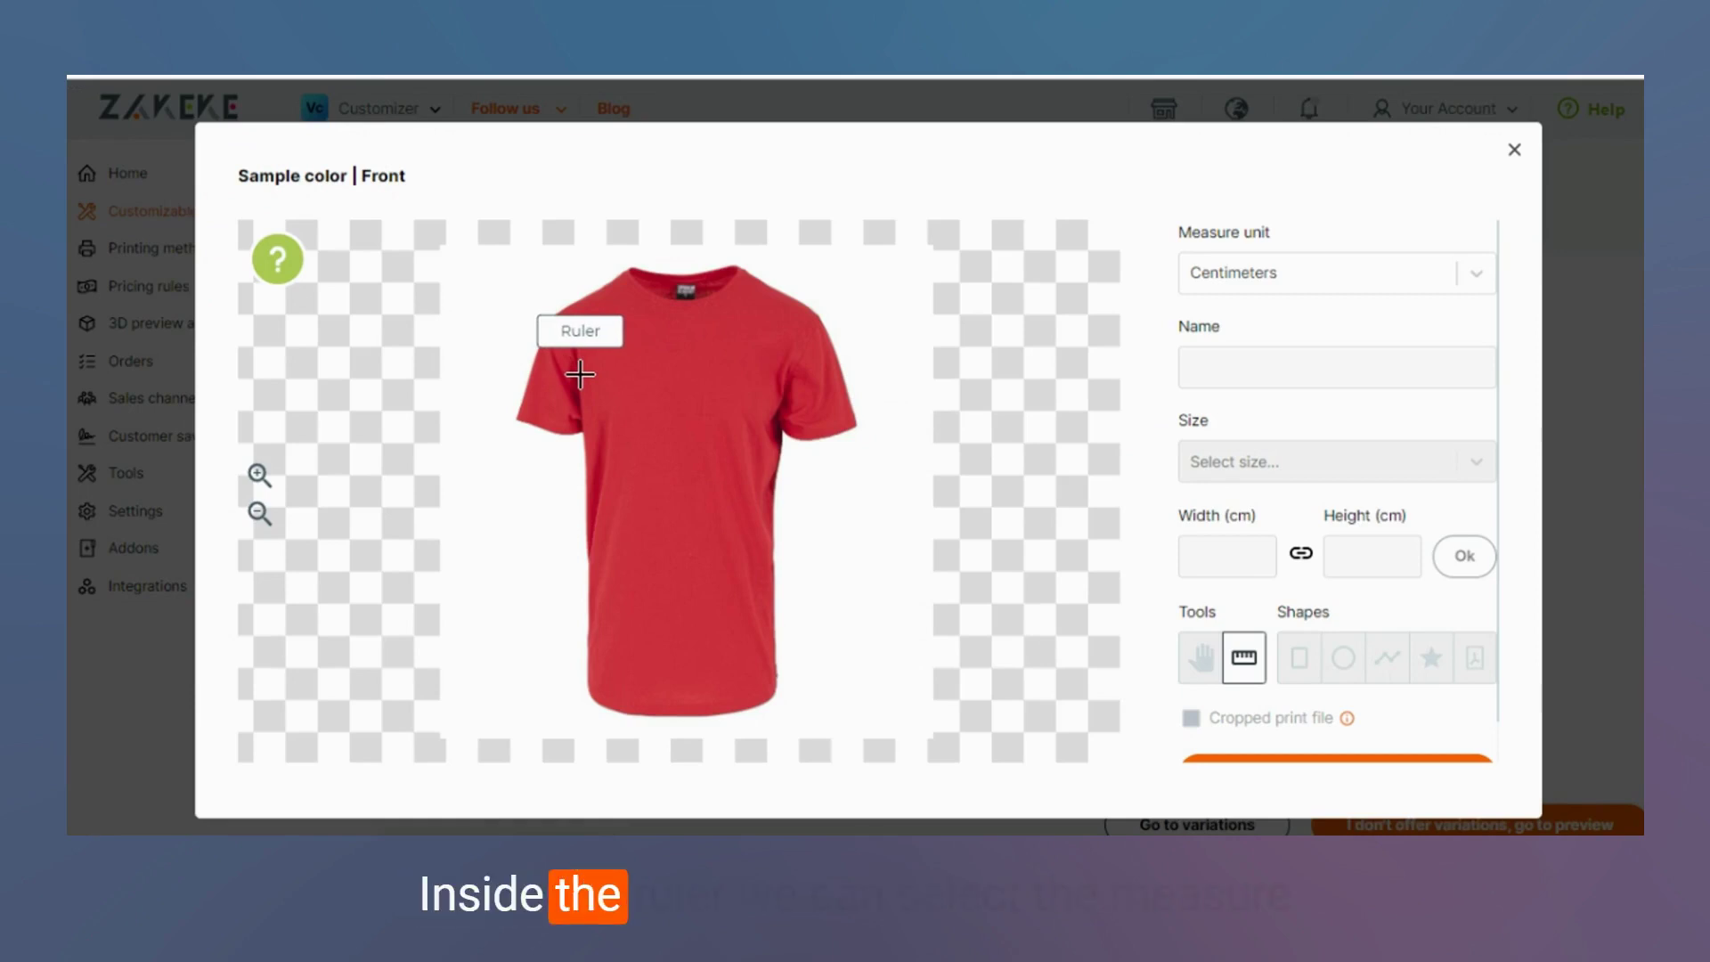
left_click(1293, 285)
left_click(1370, 233)
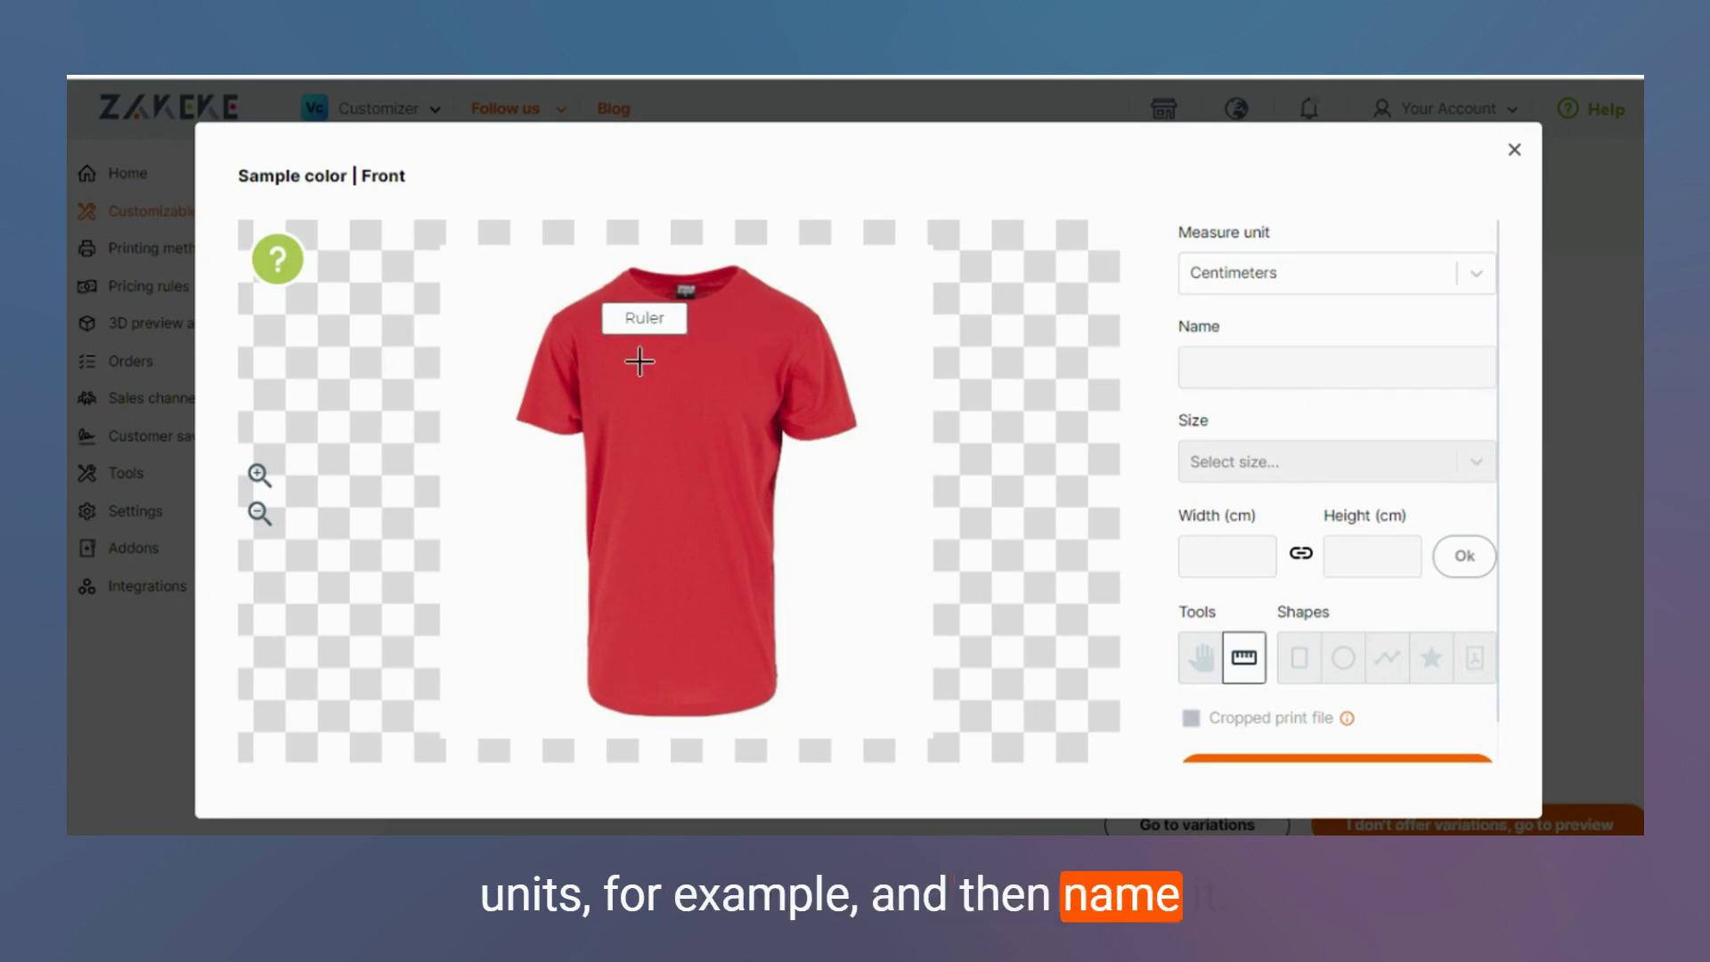
left_click_drag(605, 360, 758, 368)
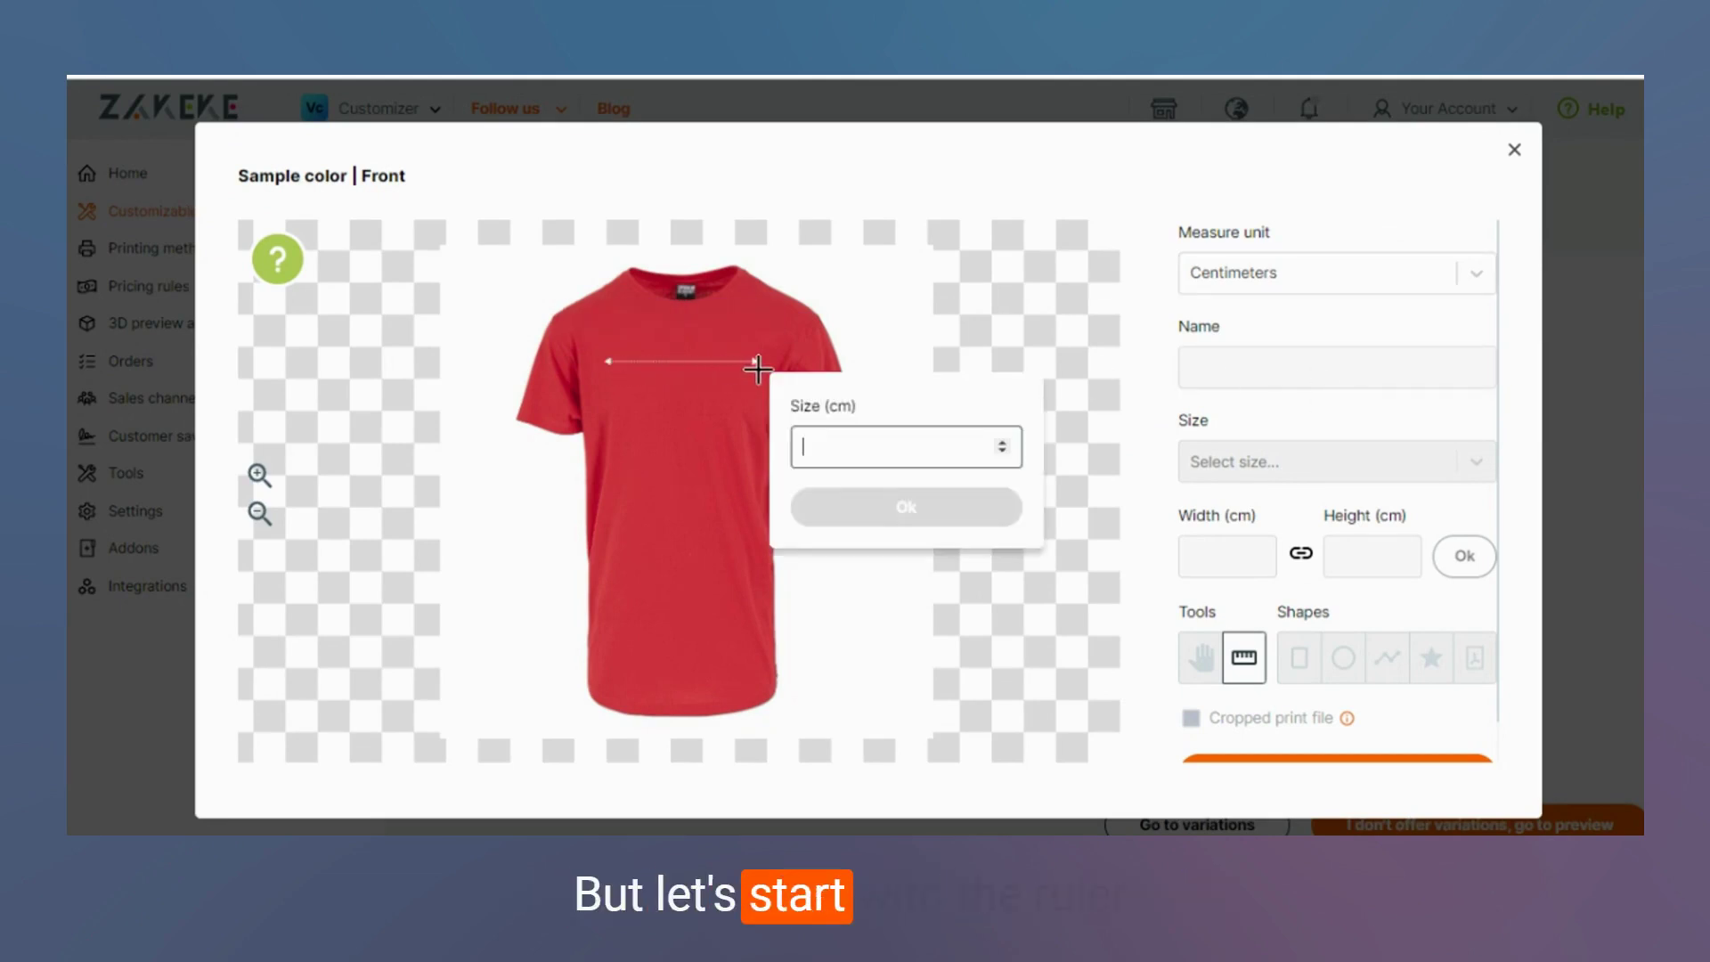
type("20")
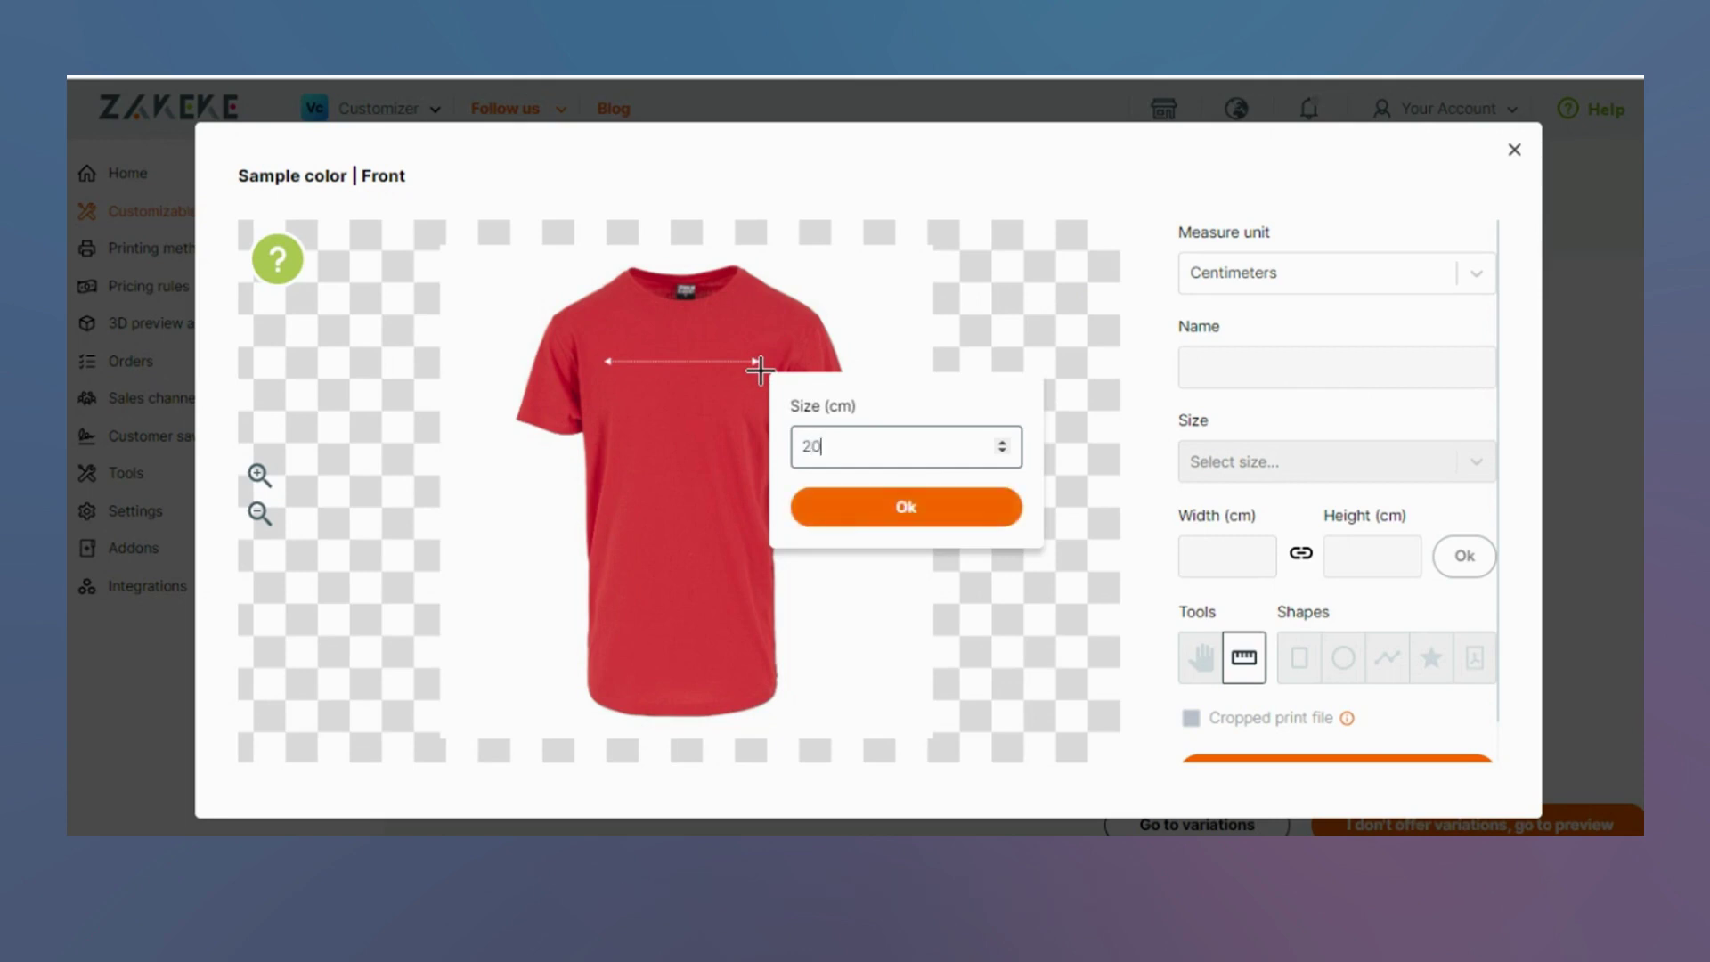
left_click(853, 520)
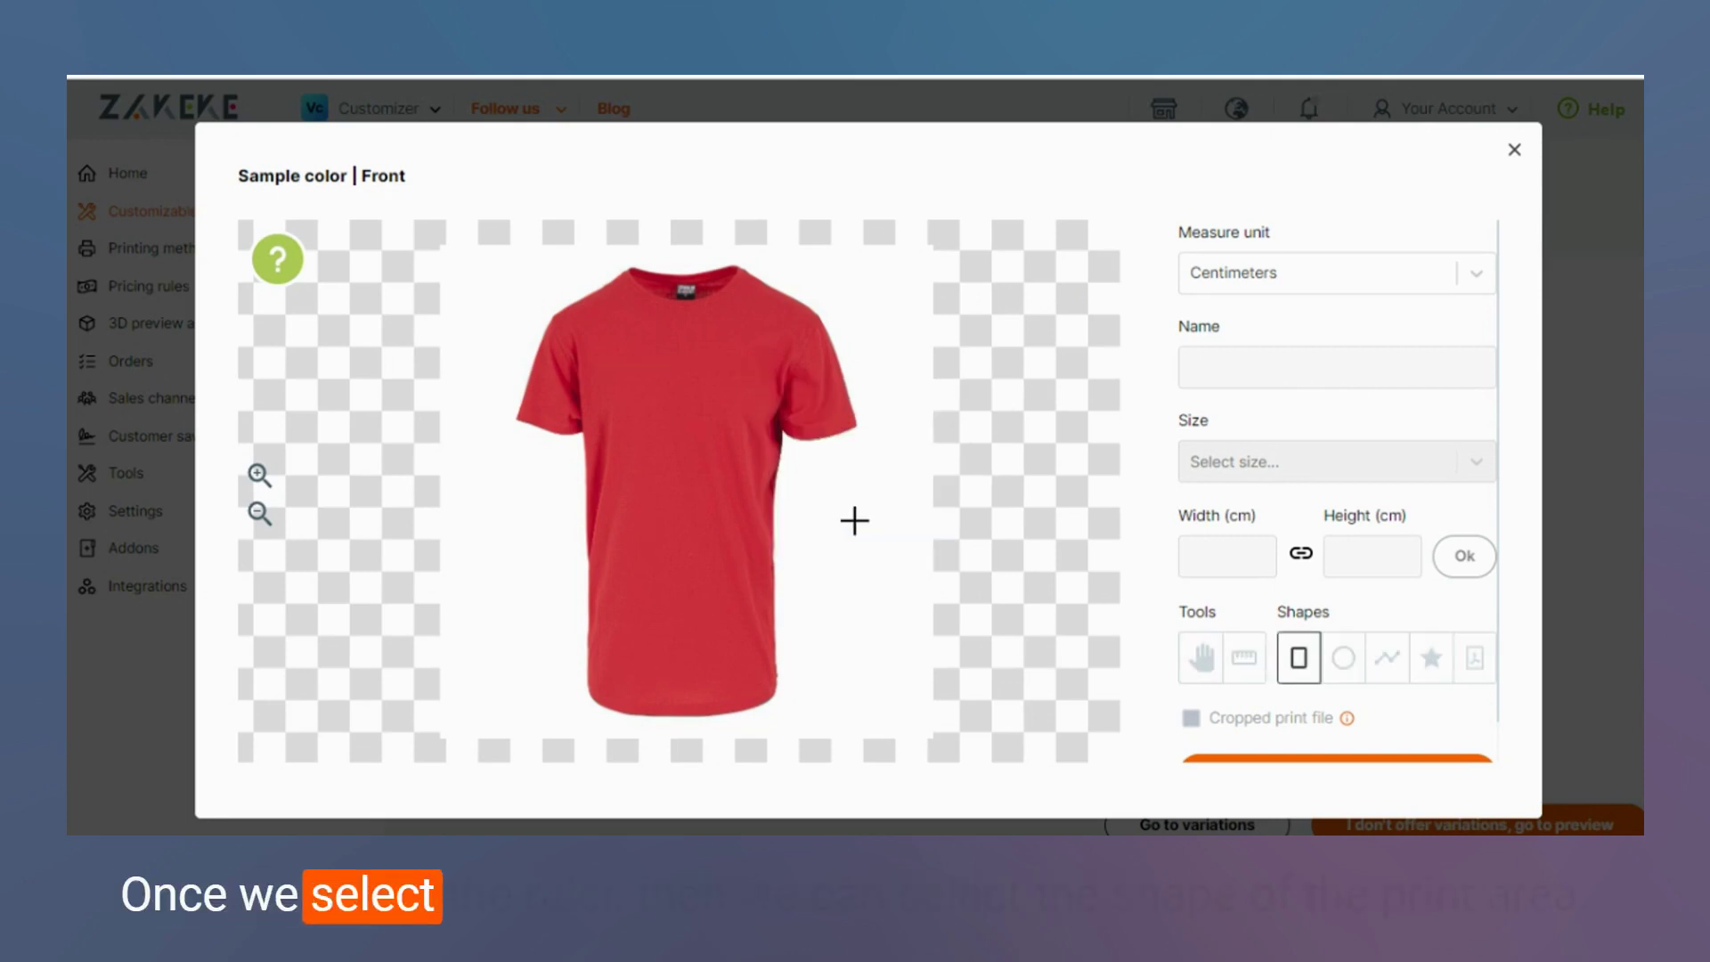
left_click_drag(603, 366, 759, 605)
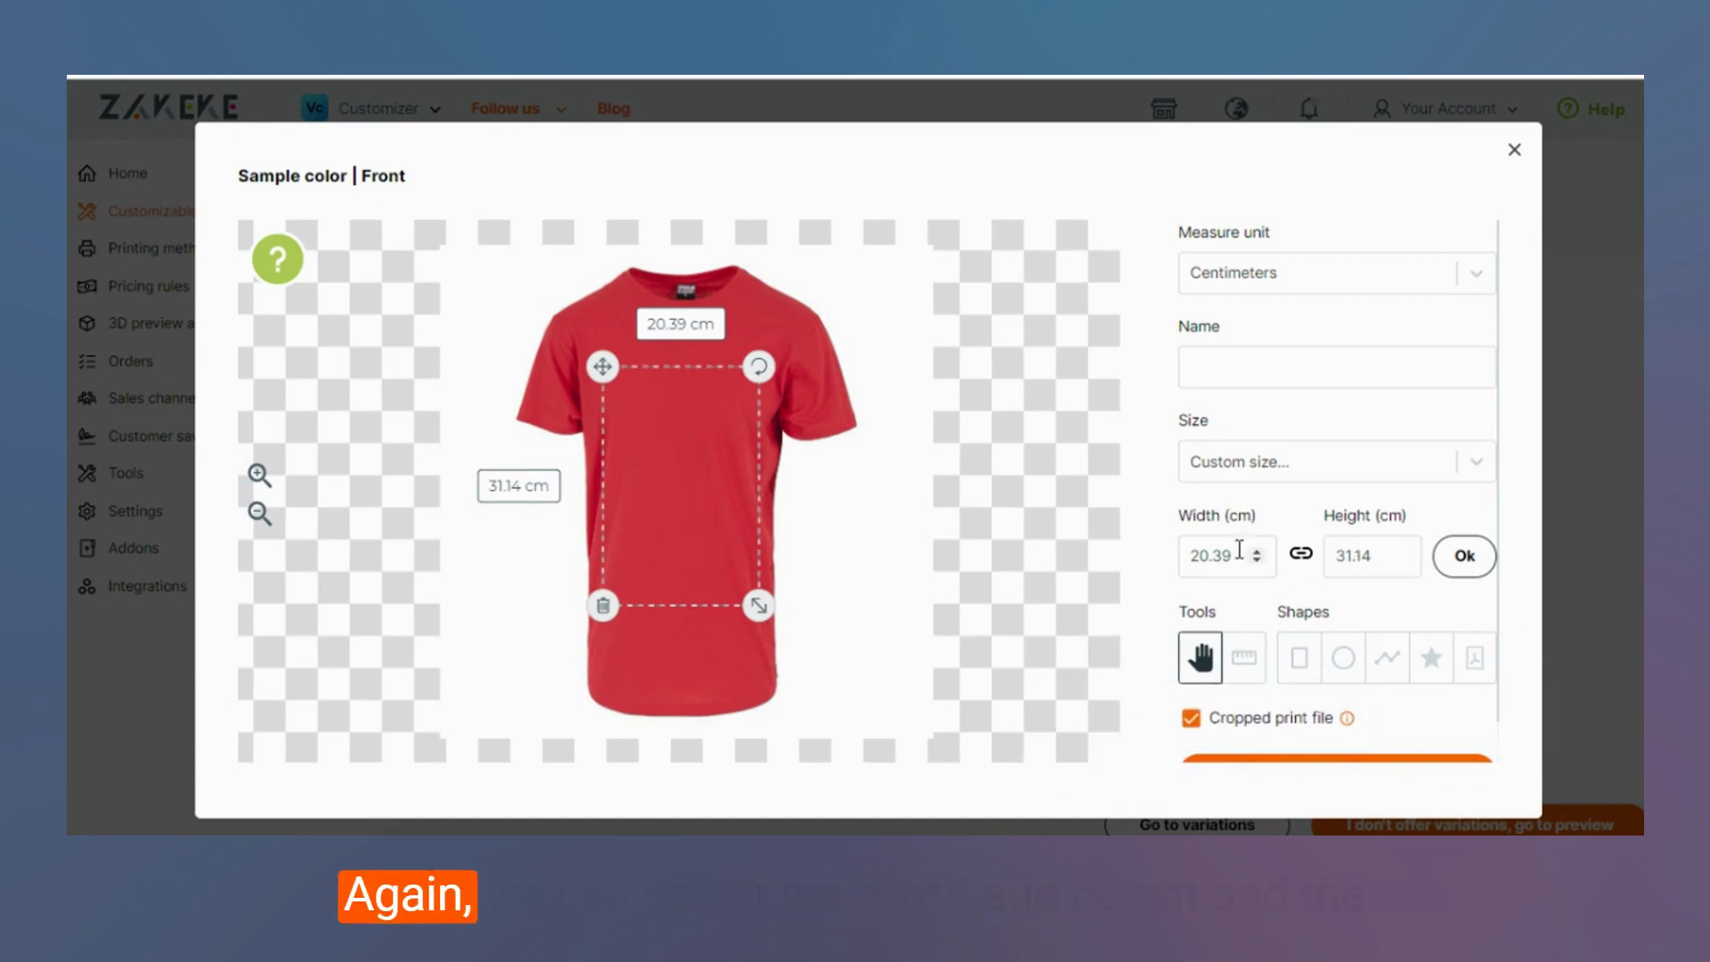
Name the print area 'Test Area', keep Cropped print file checked, and save it
left_click(1367, 555)
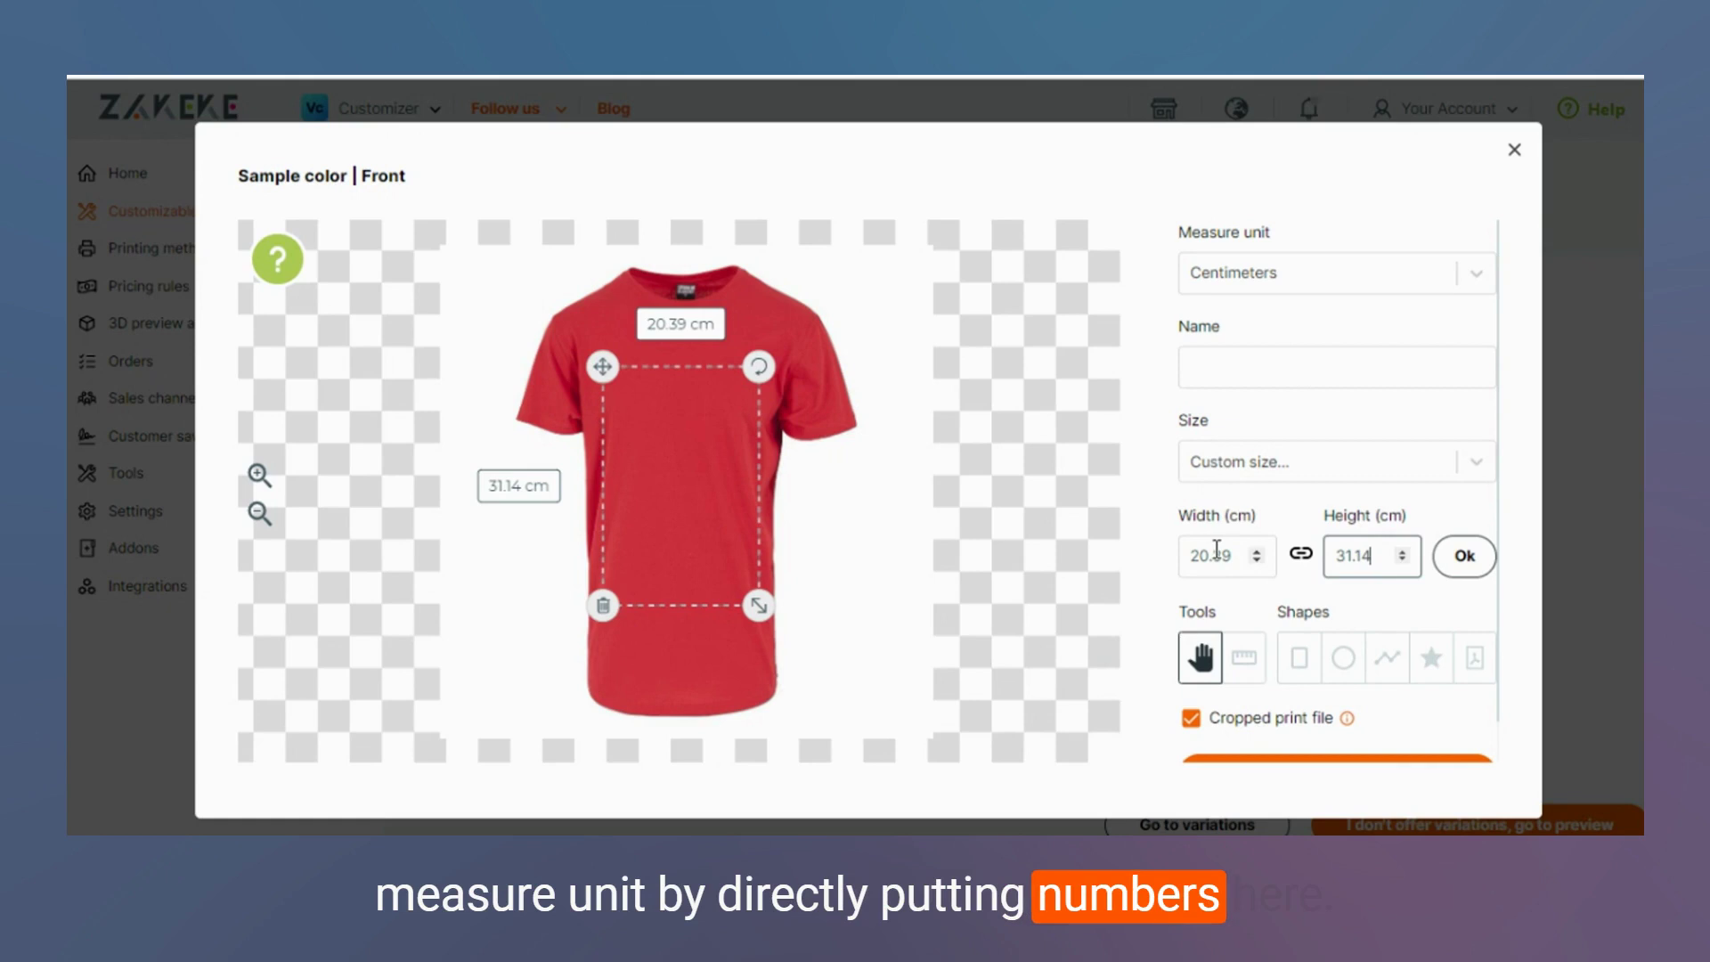
left_click(1329, 463)
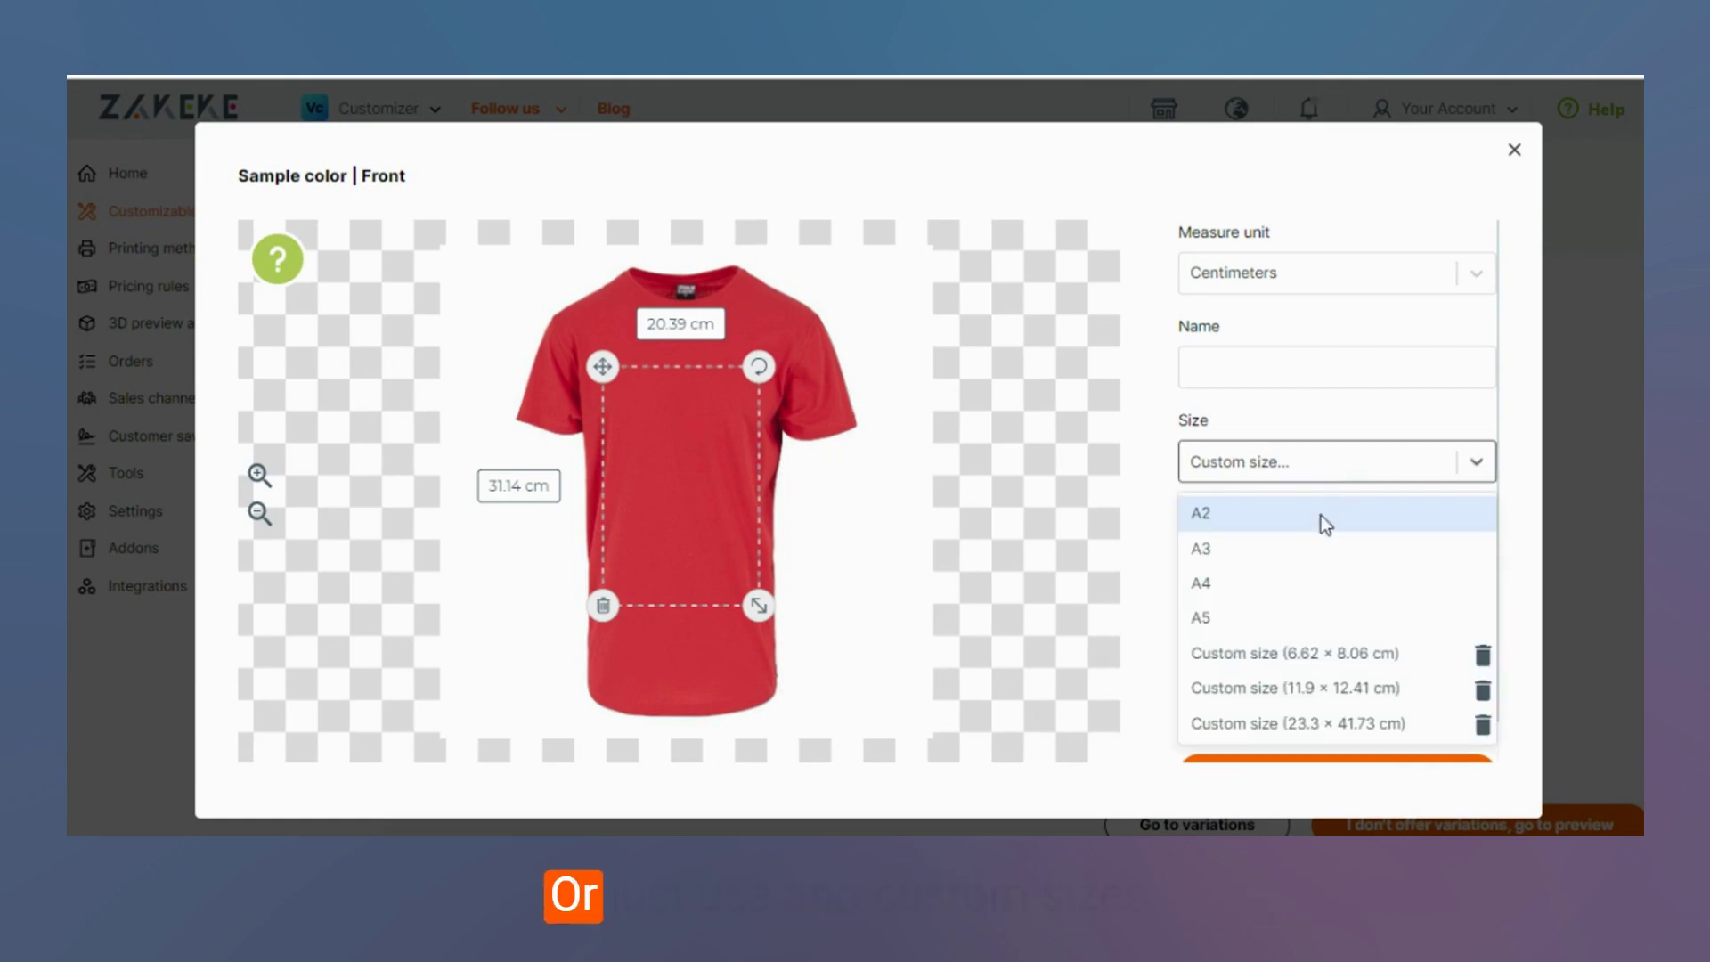
left_click(1337, 350)
type("Test Area")
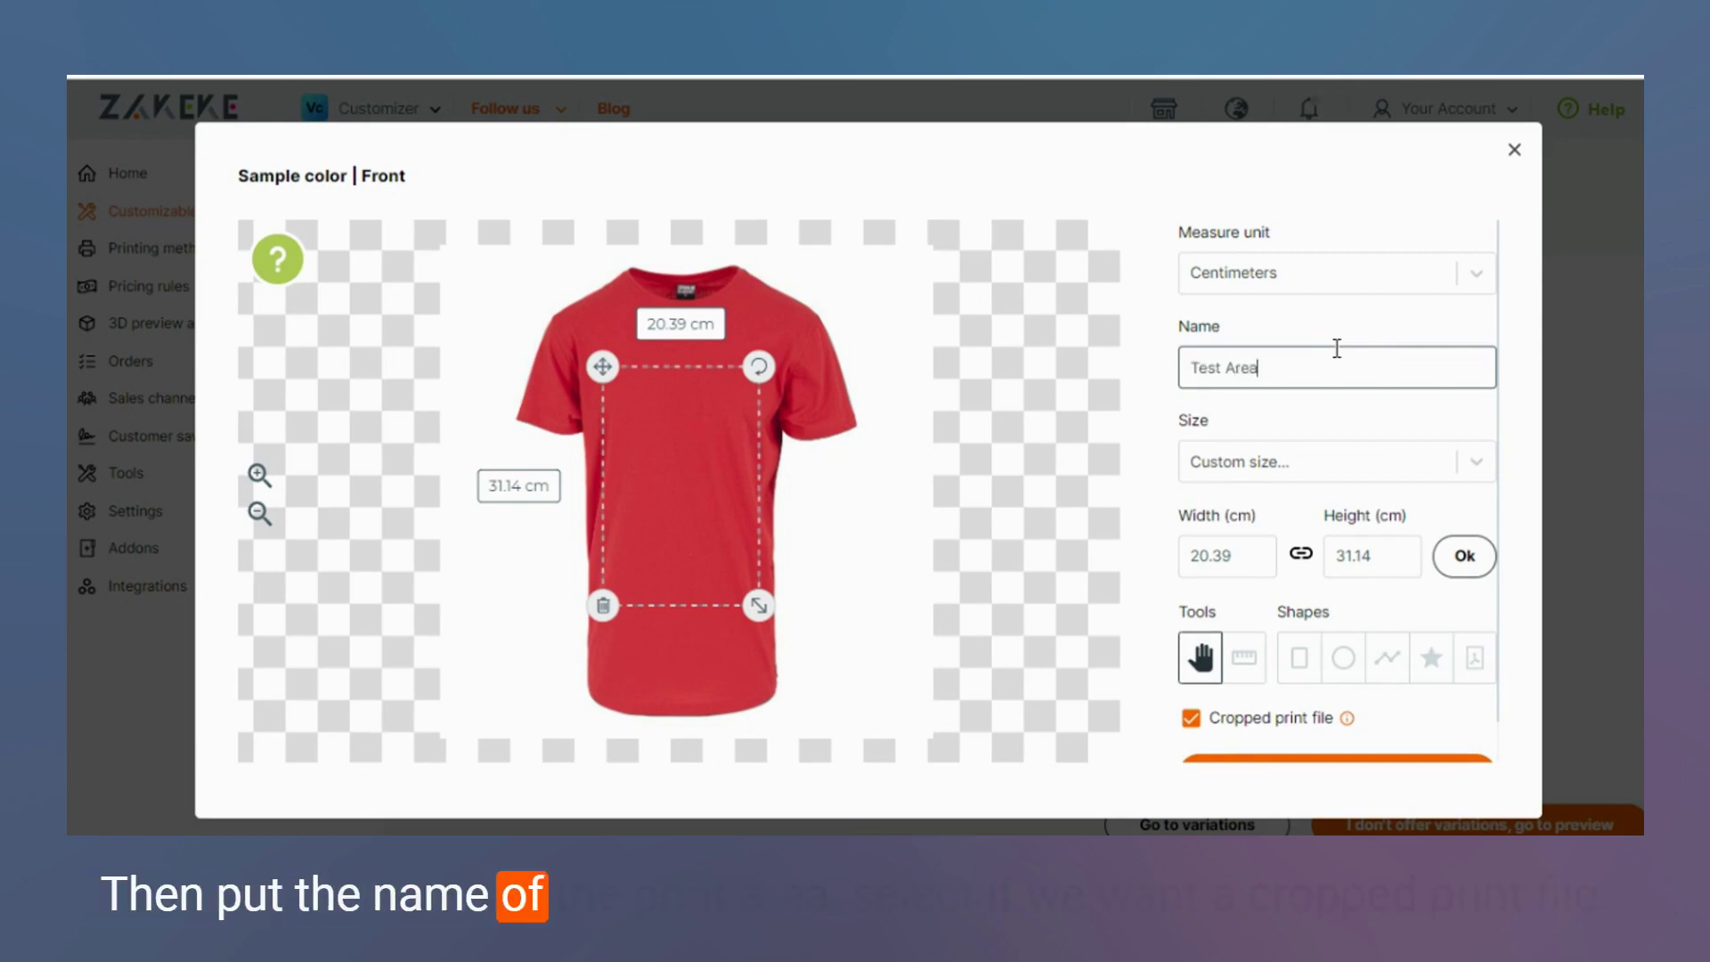
scroll(1379, 403, "down", 1)
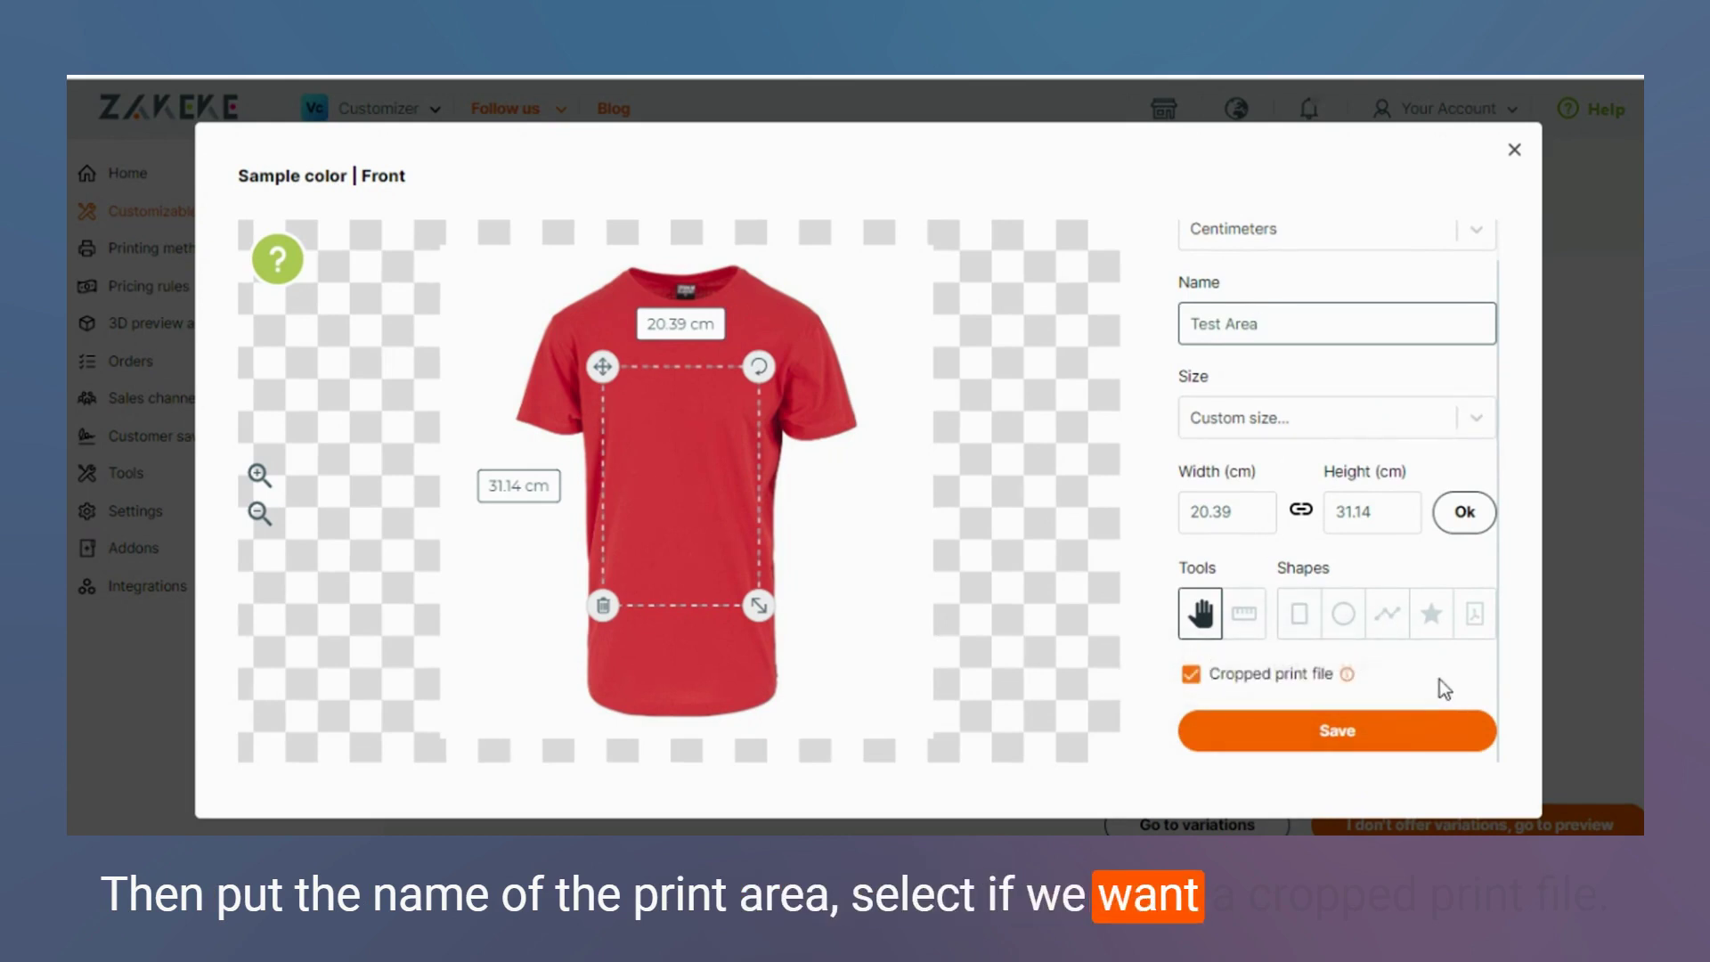
mouse_move(1346, 677)
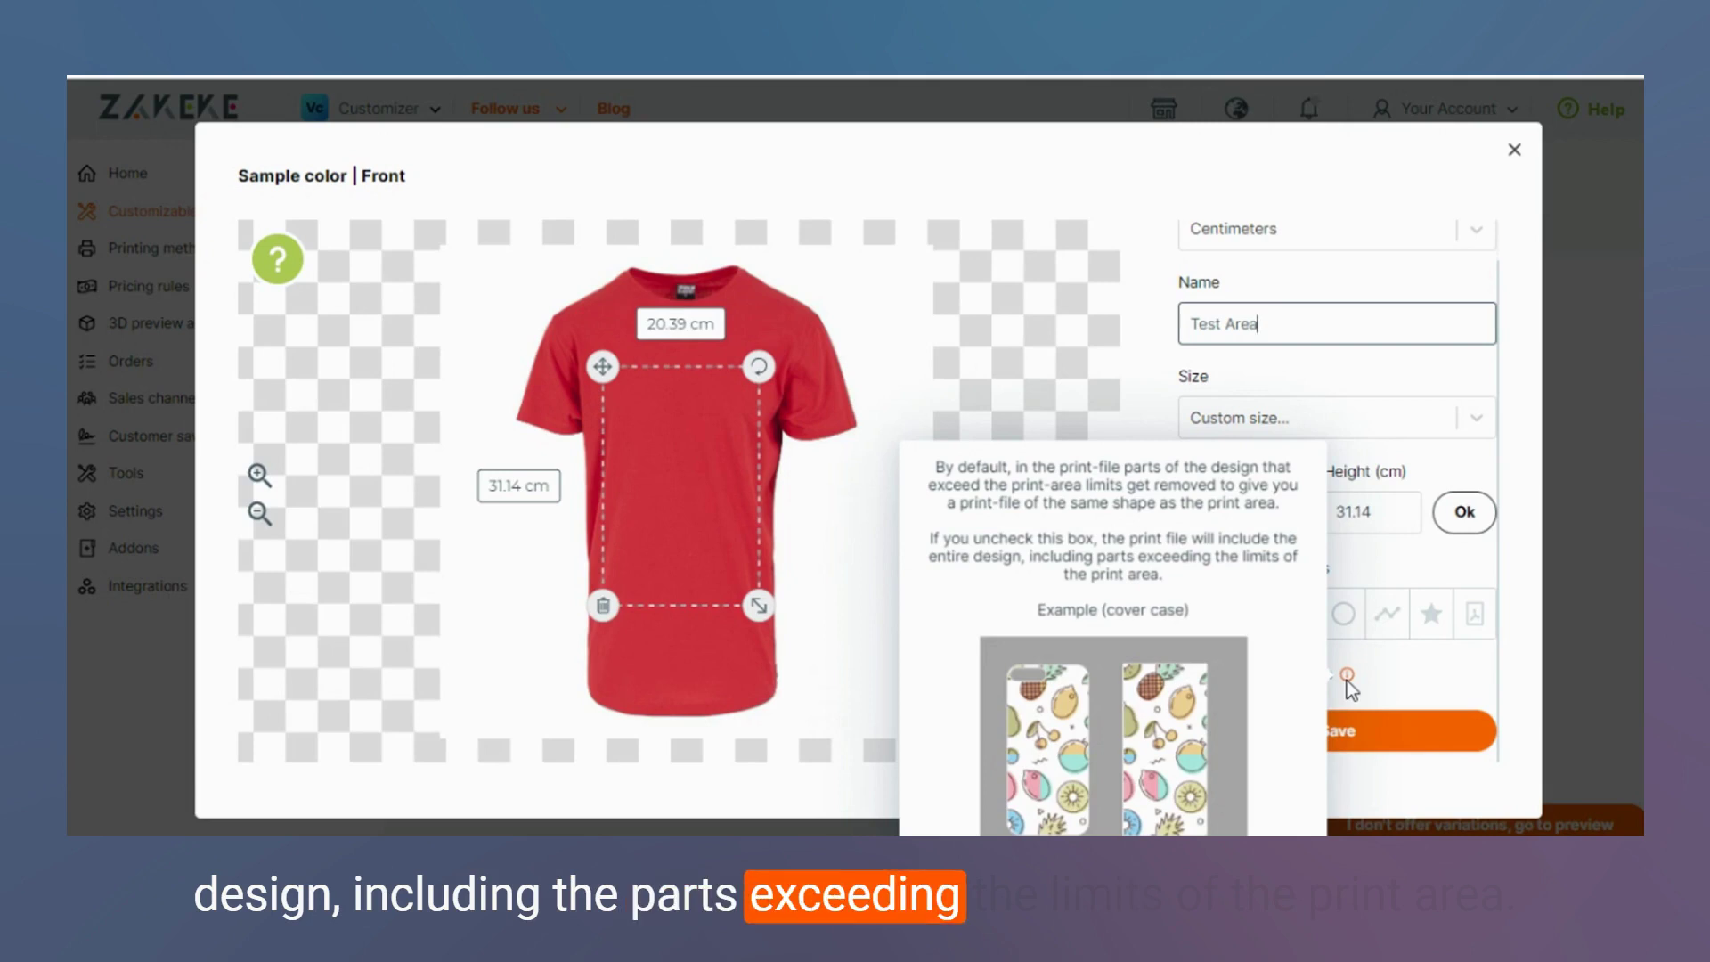
left_click(1414, 686)
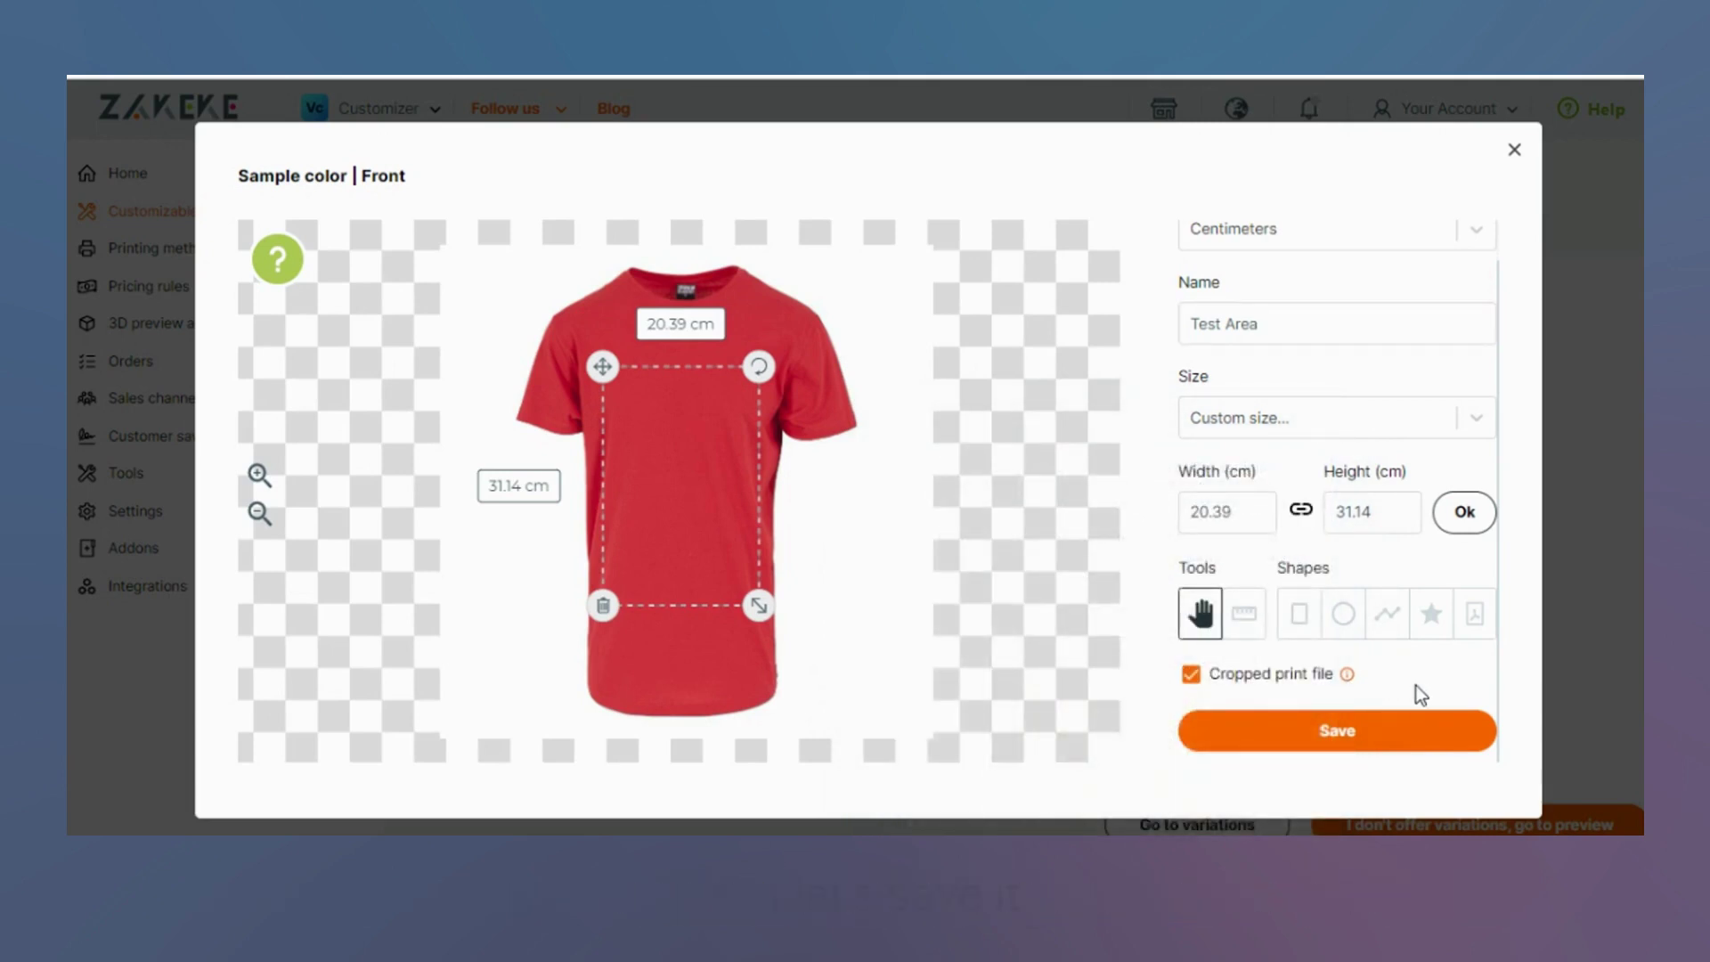
left_click(1415, 732)
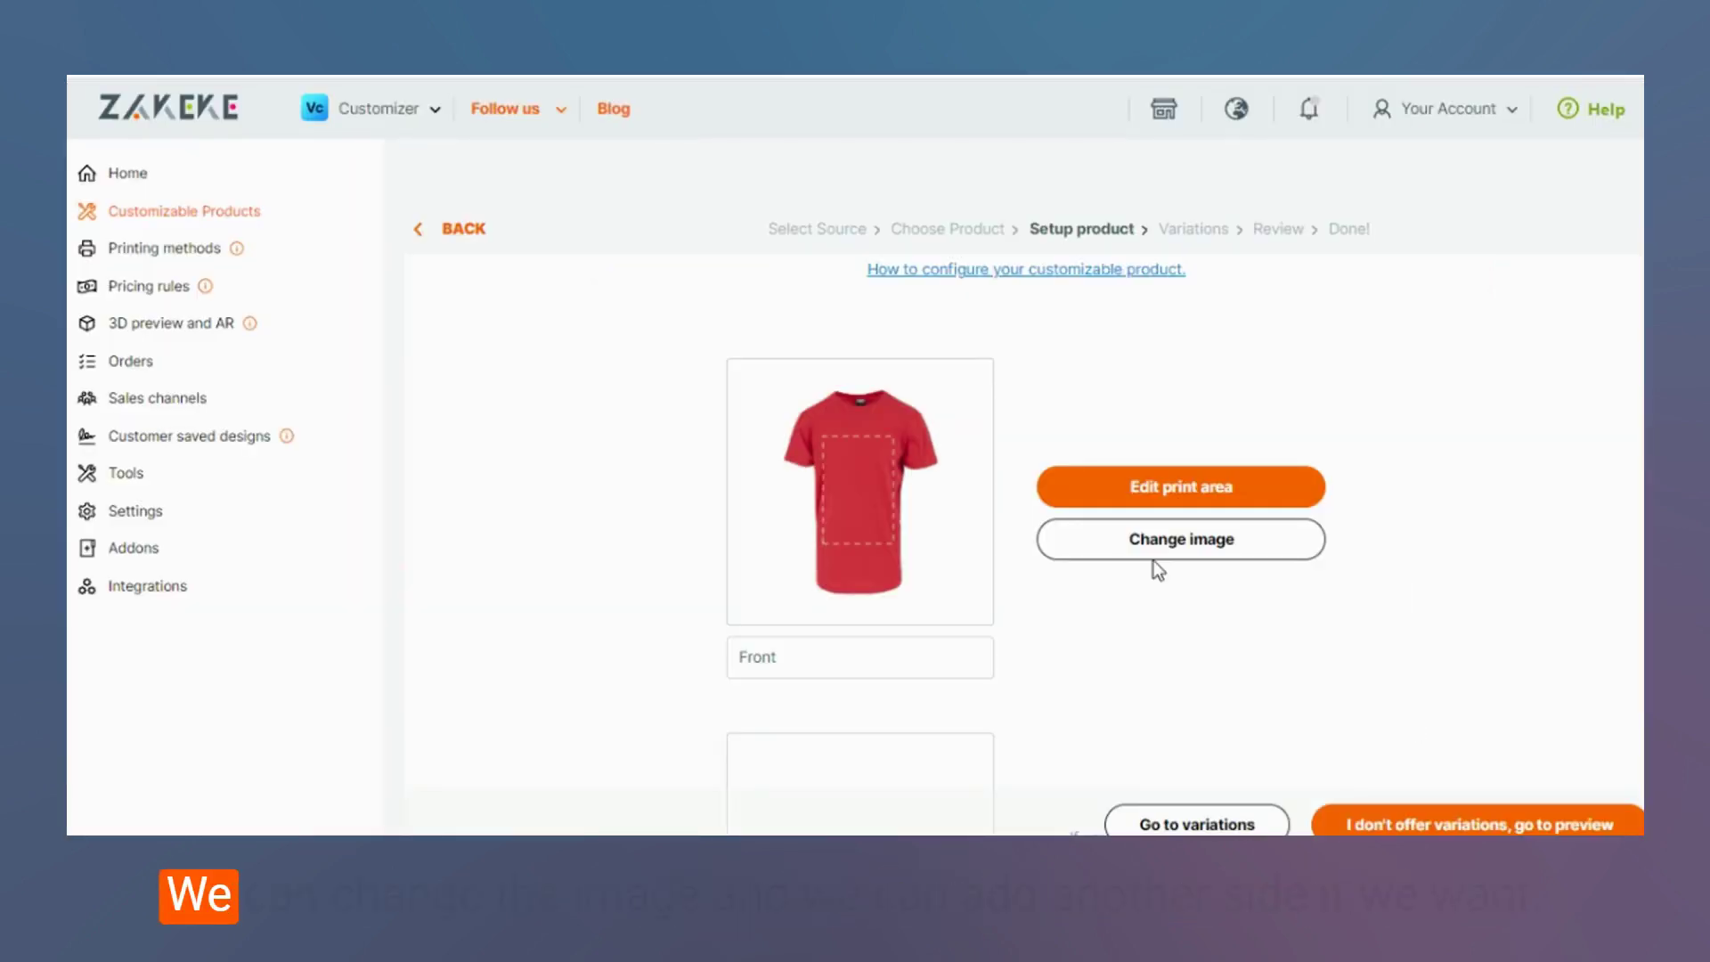
Choose 'I don't offer variations, go to preview' to reach the Review step
scroll(1152, 563, "down", 3)
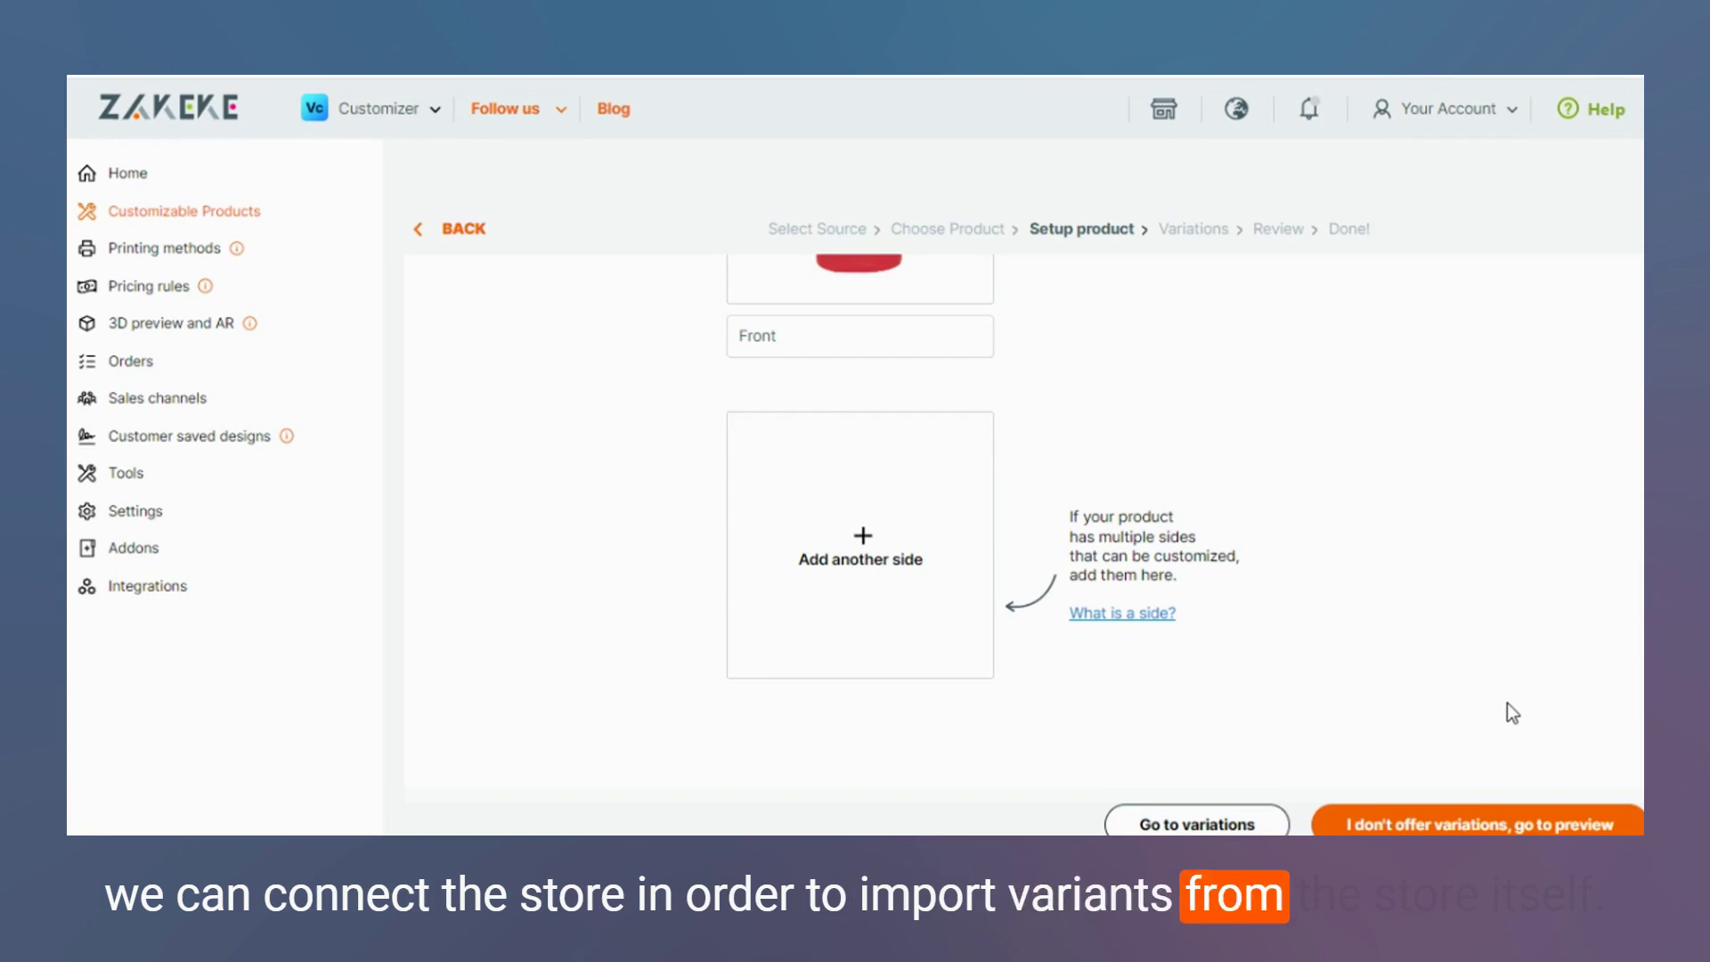
left_click(1505, 826)
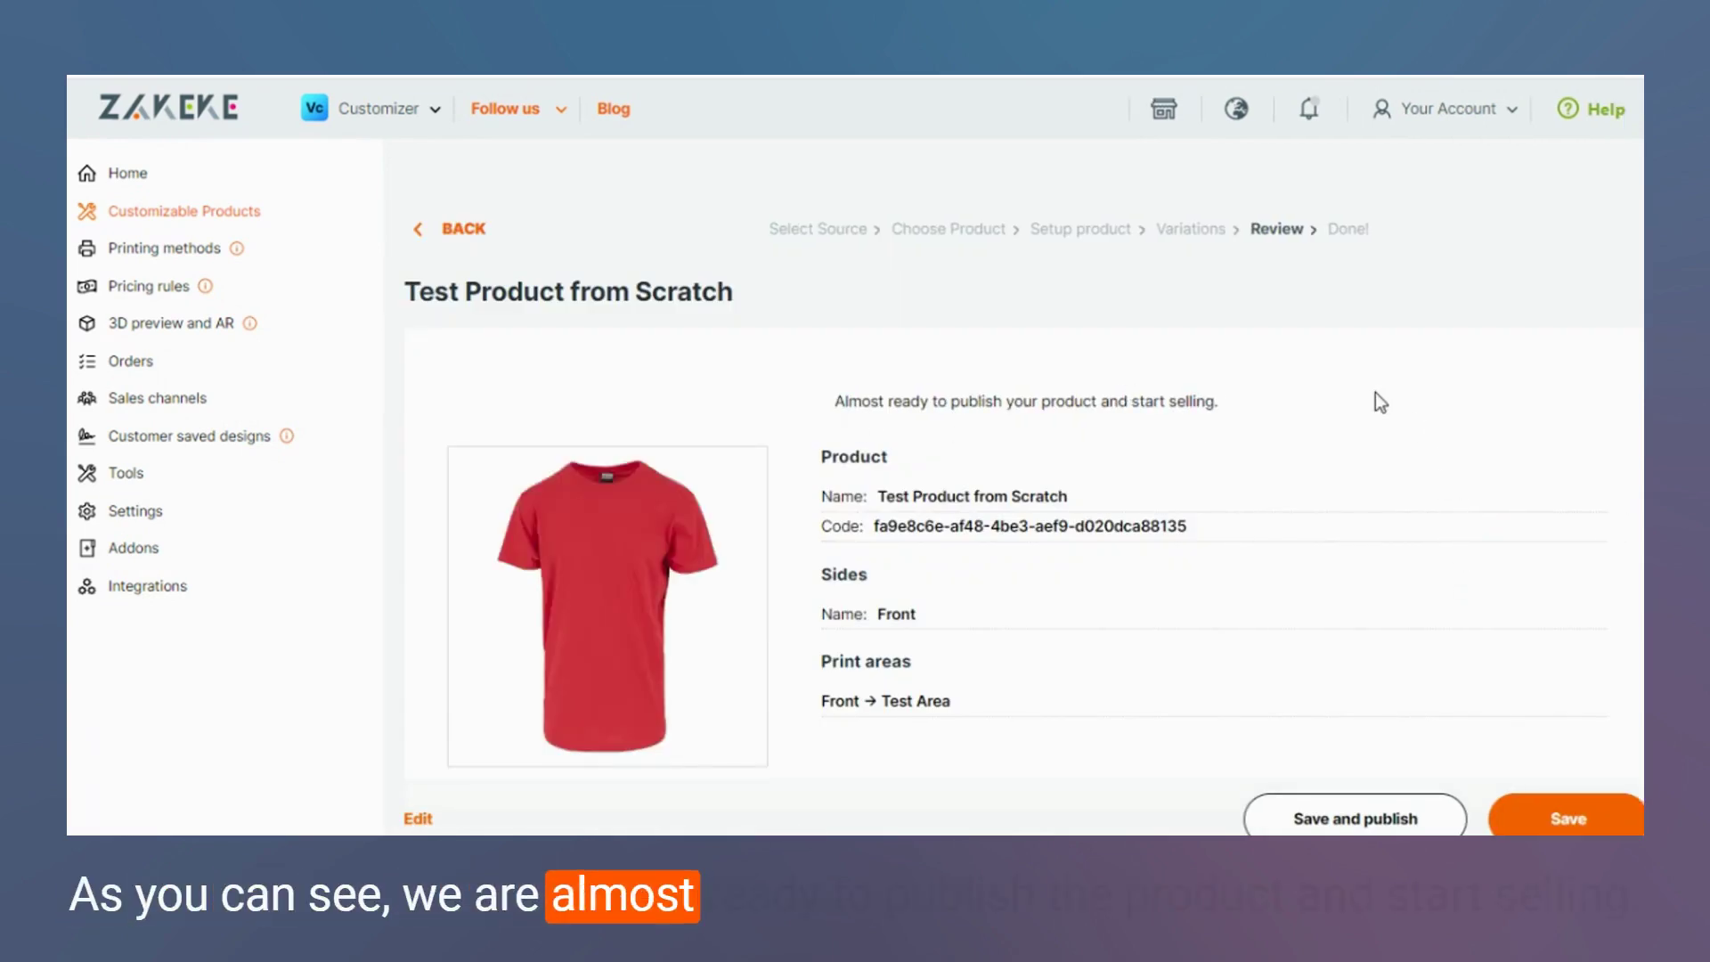
Save Test Product from Scratch unpublished and reach the Done! customizer preview
scroll(1423, 388, "down", 1)
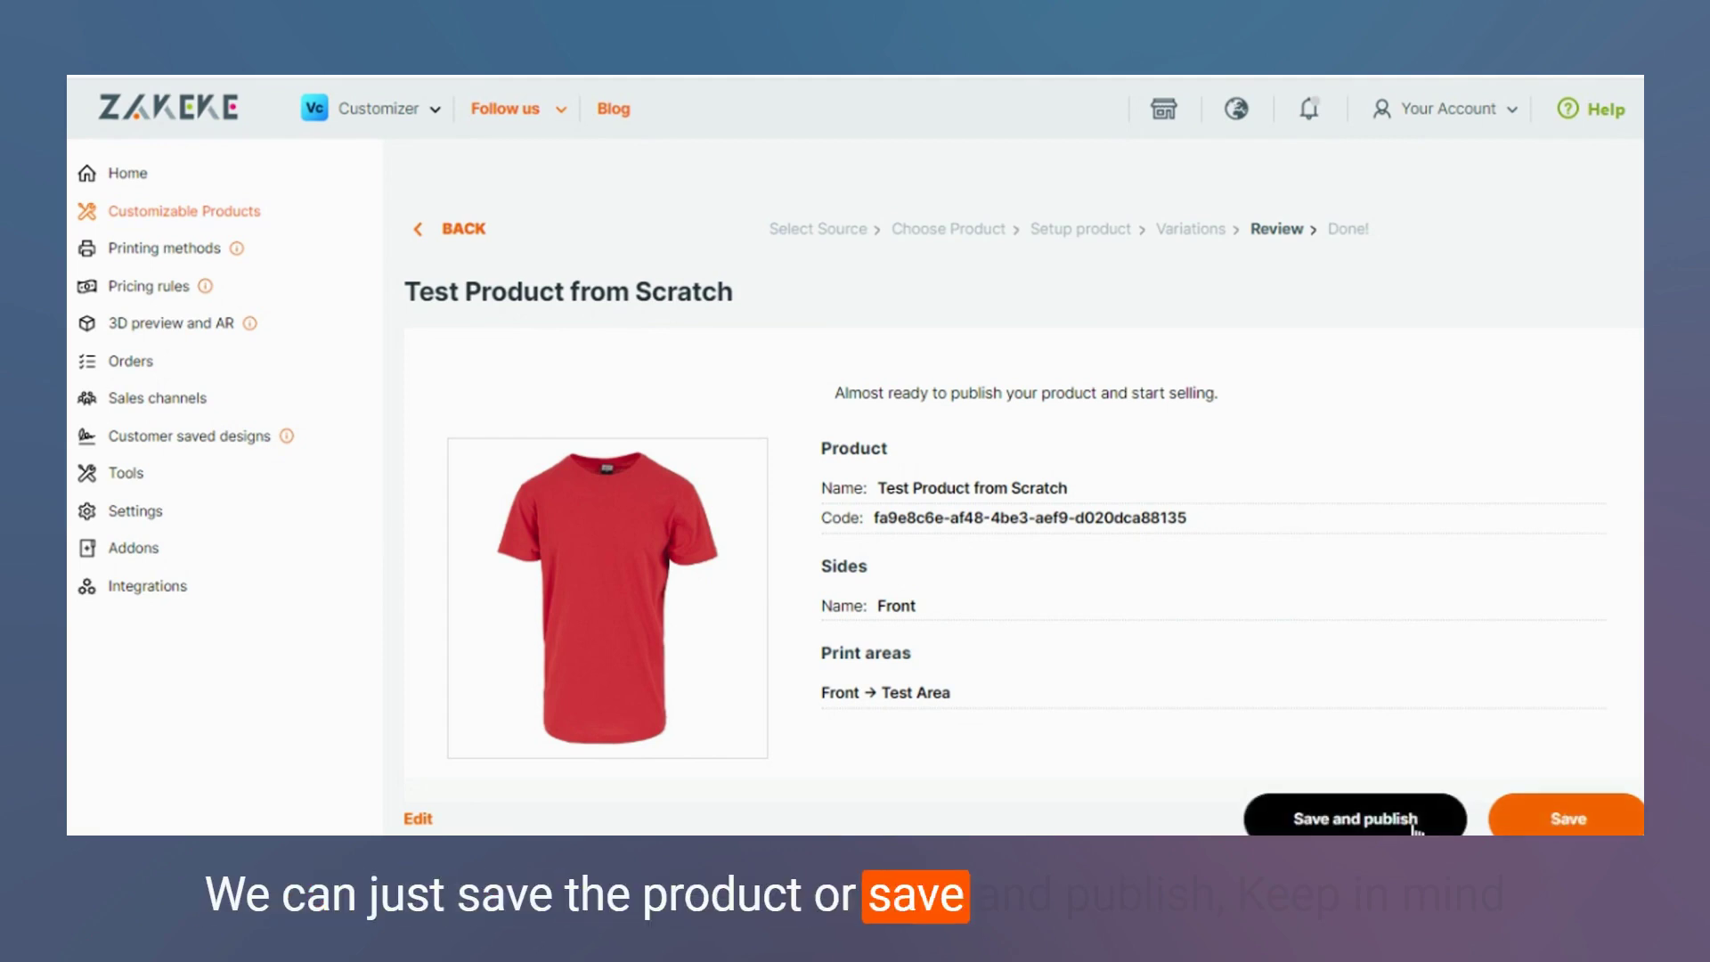
left_click(1594, 828)
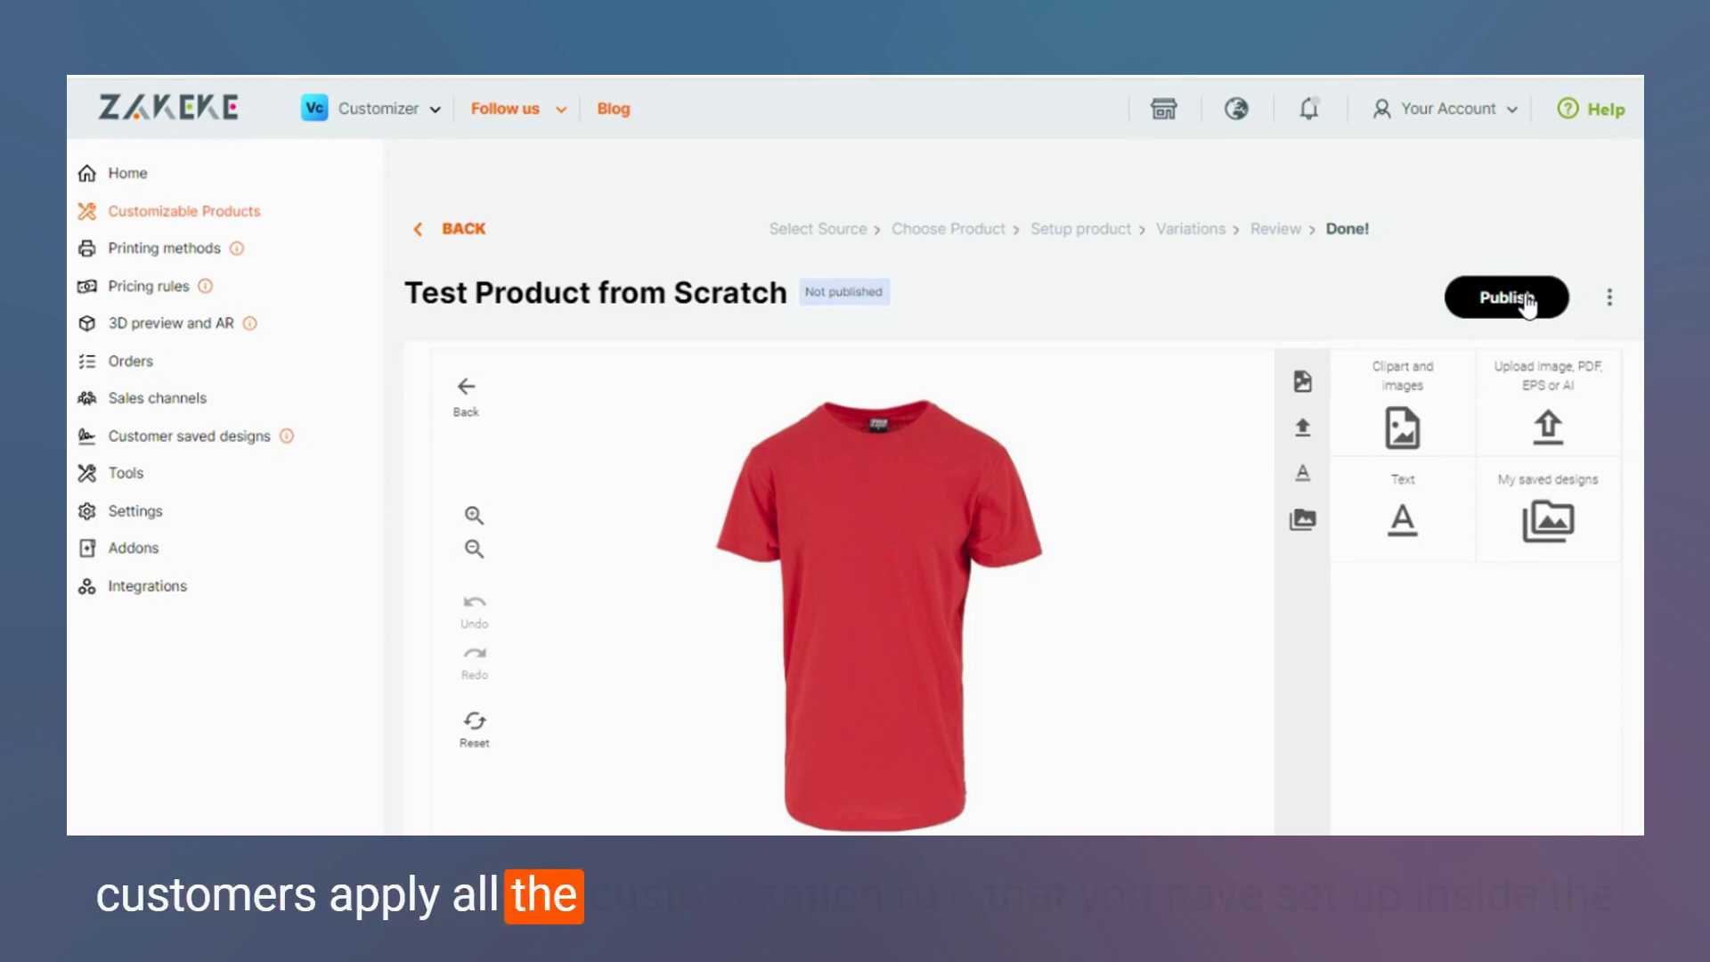
Open the Text tile in the T Shirt customizer to bring up the Plain Text editor
left_click(1526, 301)
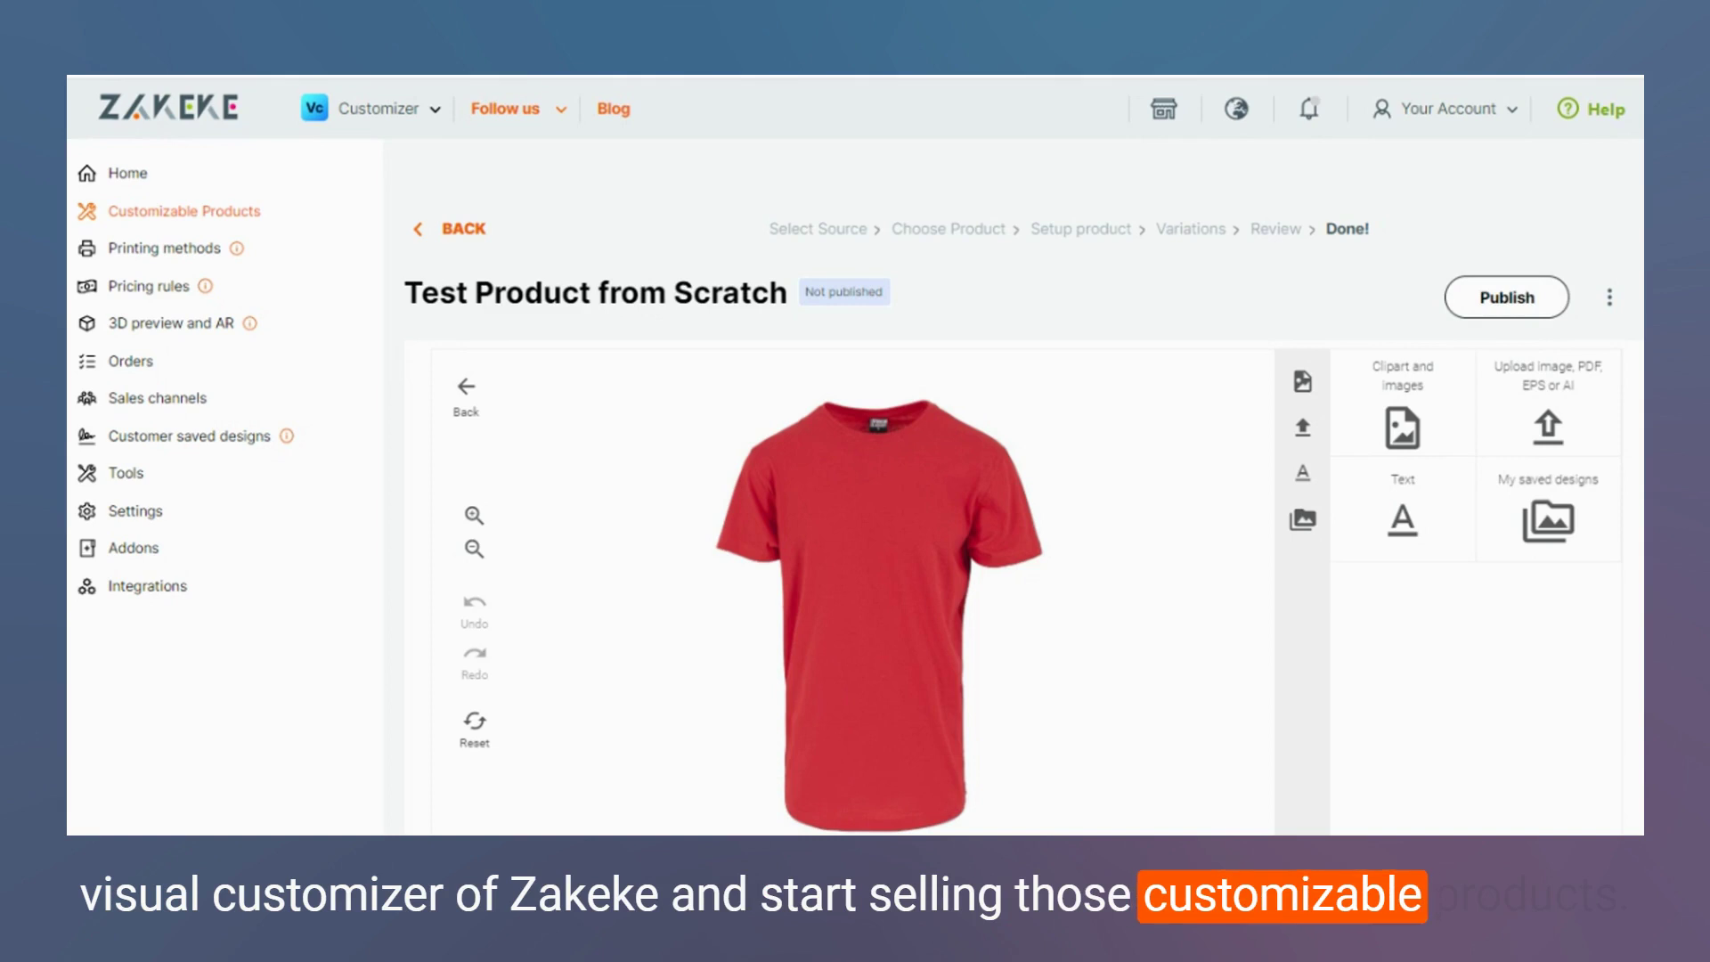
left_click(1388, 488)
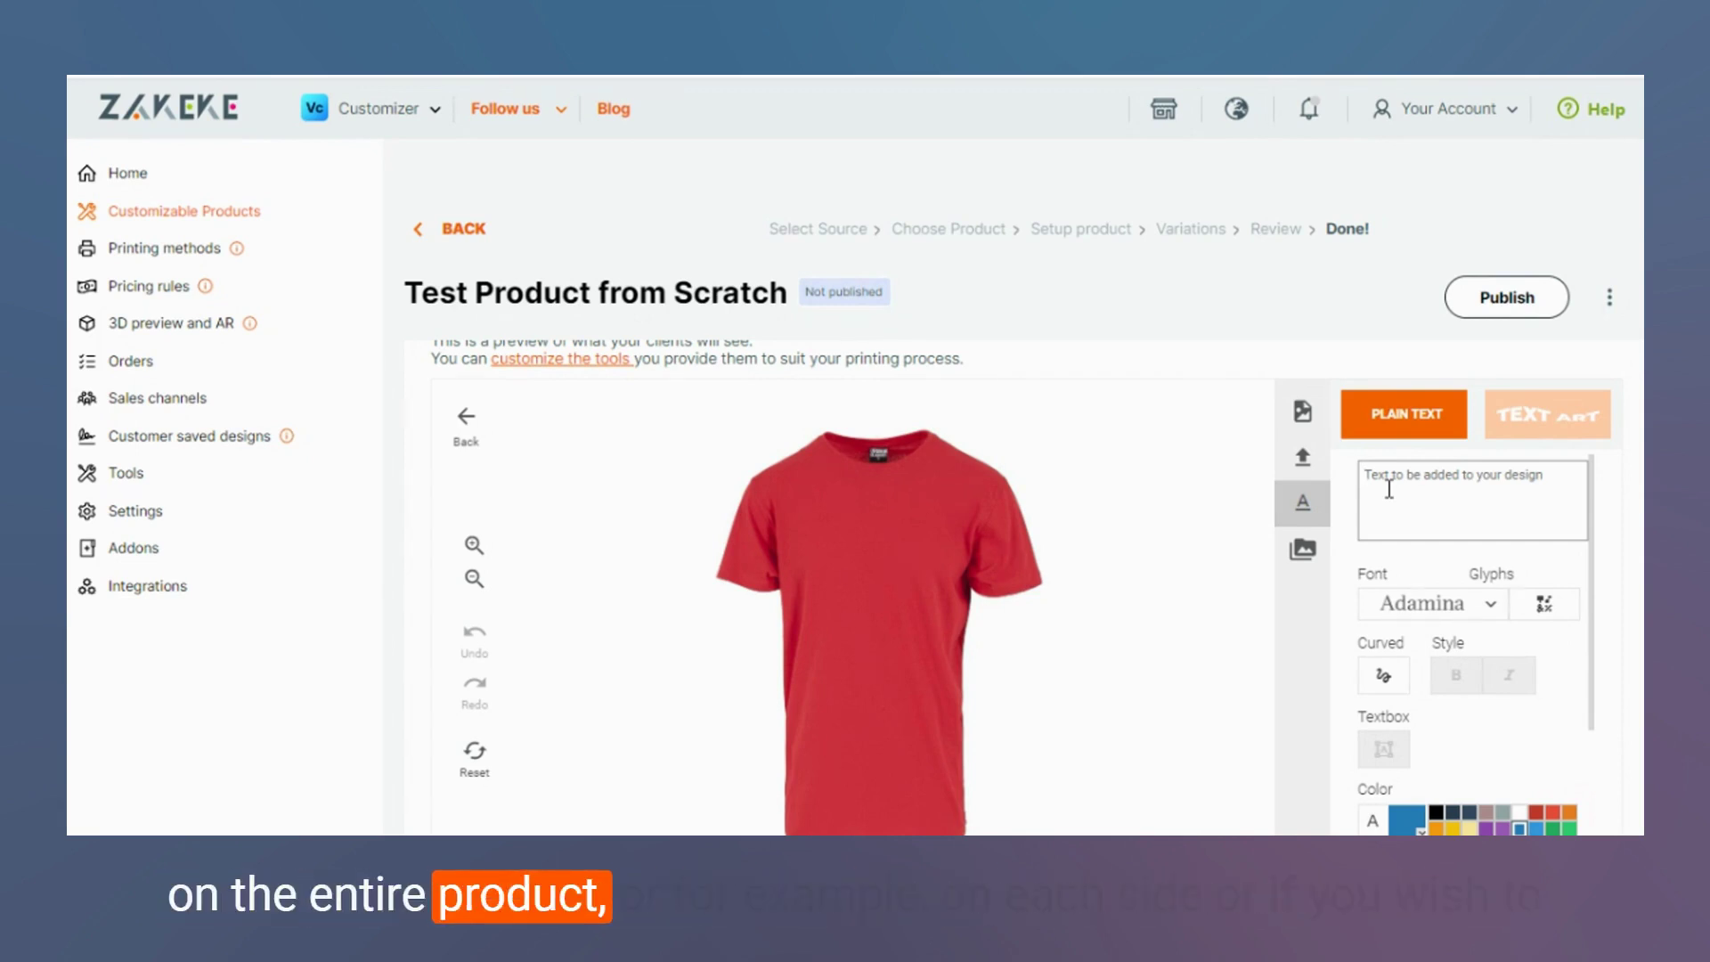
left_click(1389, 489)
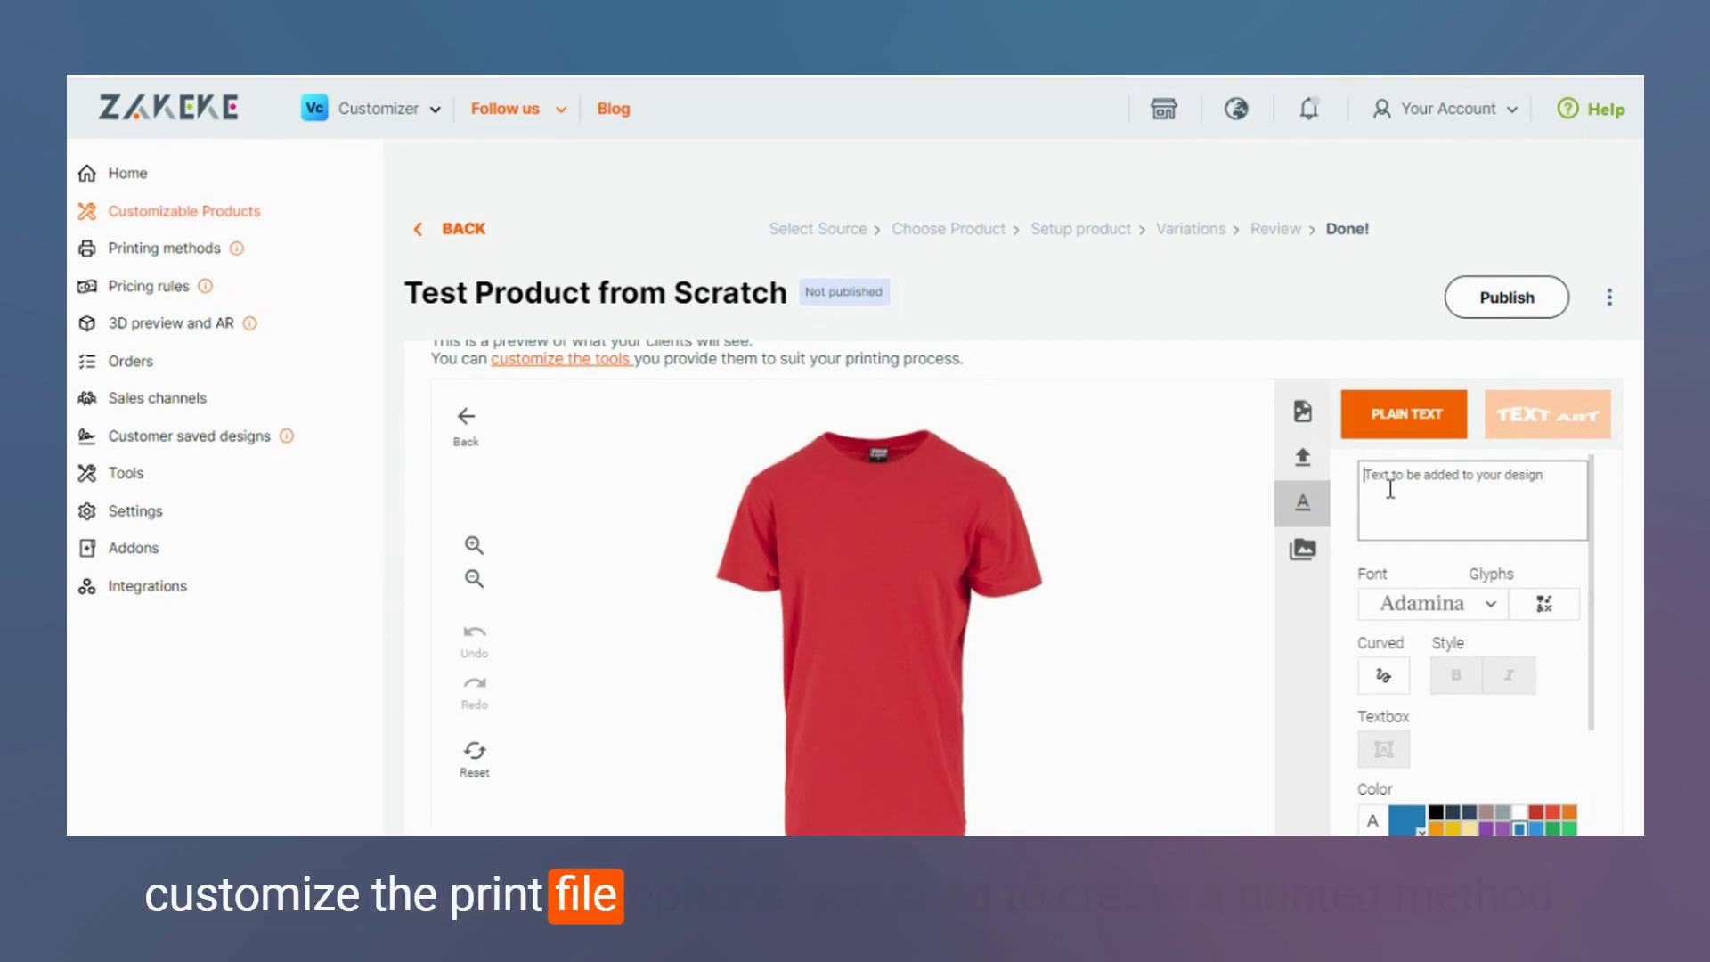
scroll(1202, 478, "up", 3)
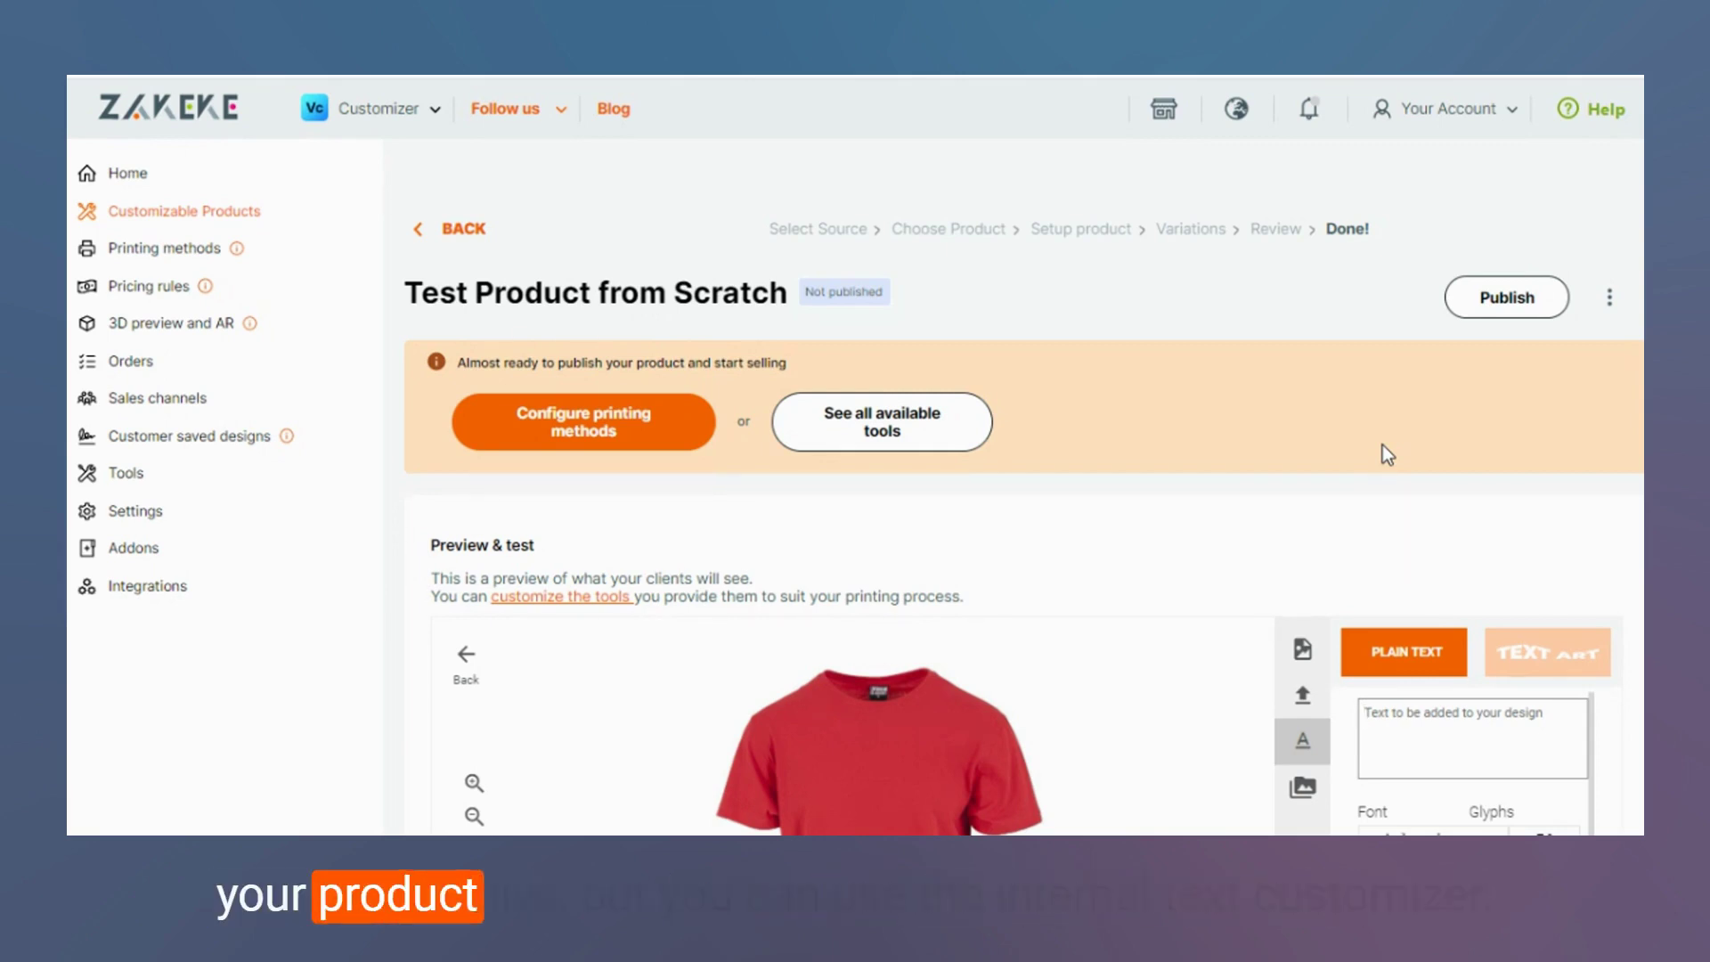
scroll(1382, 443, "down", 7)
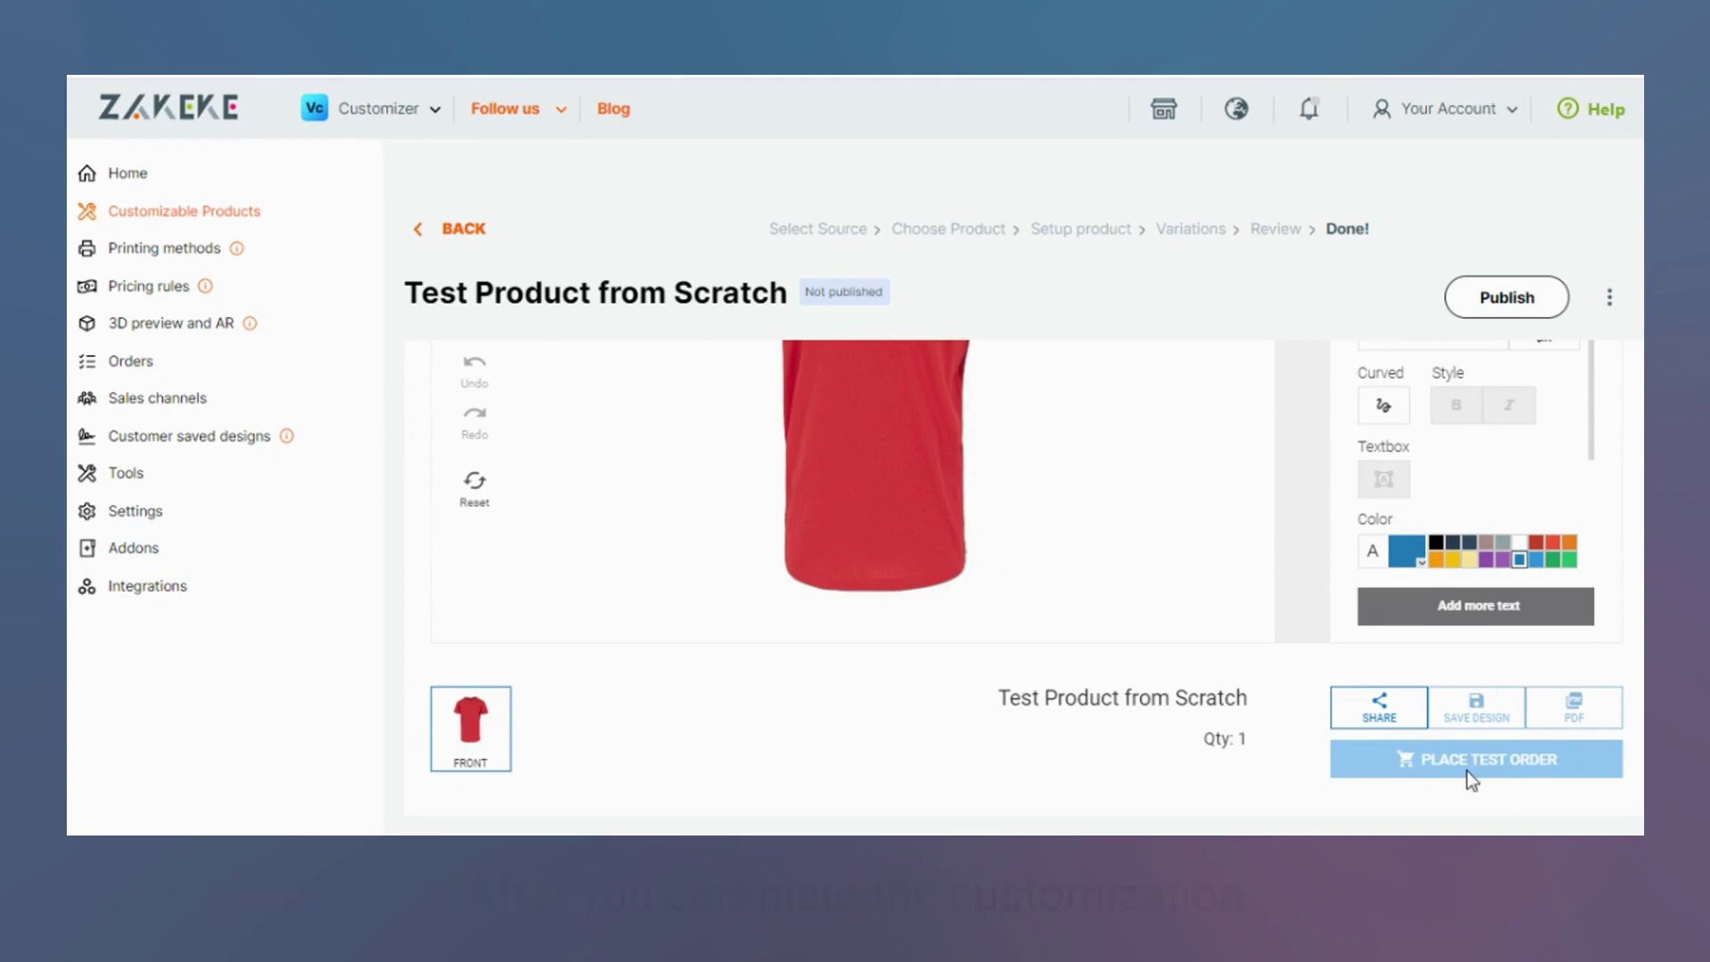
scroll(1485, 614, "up", 2)
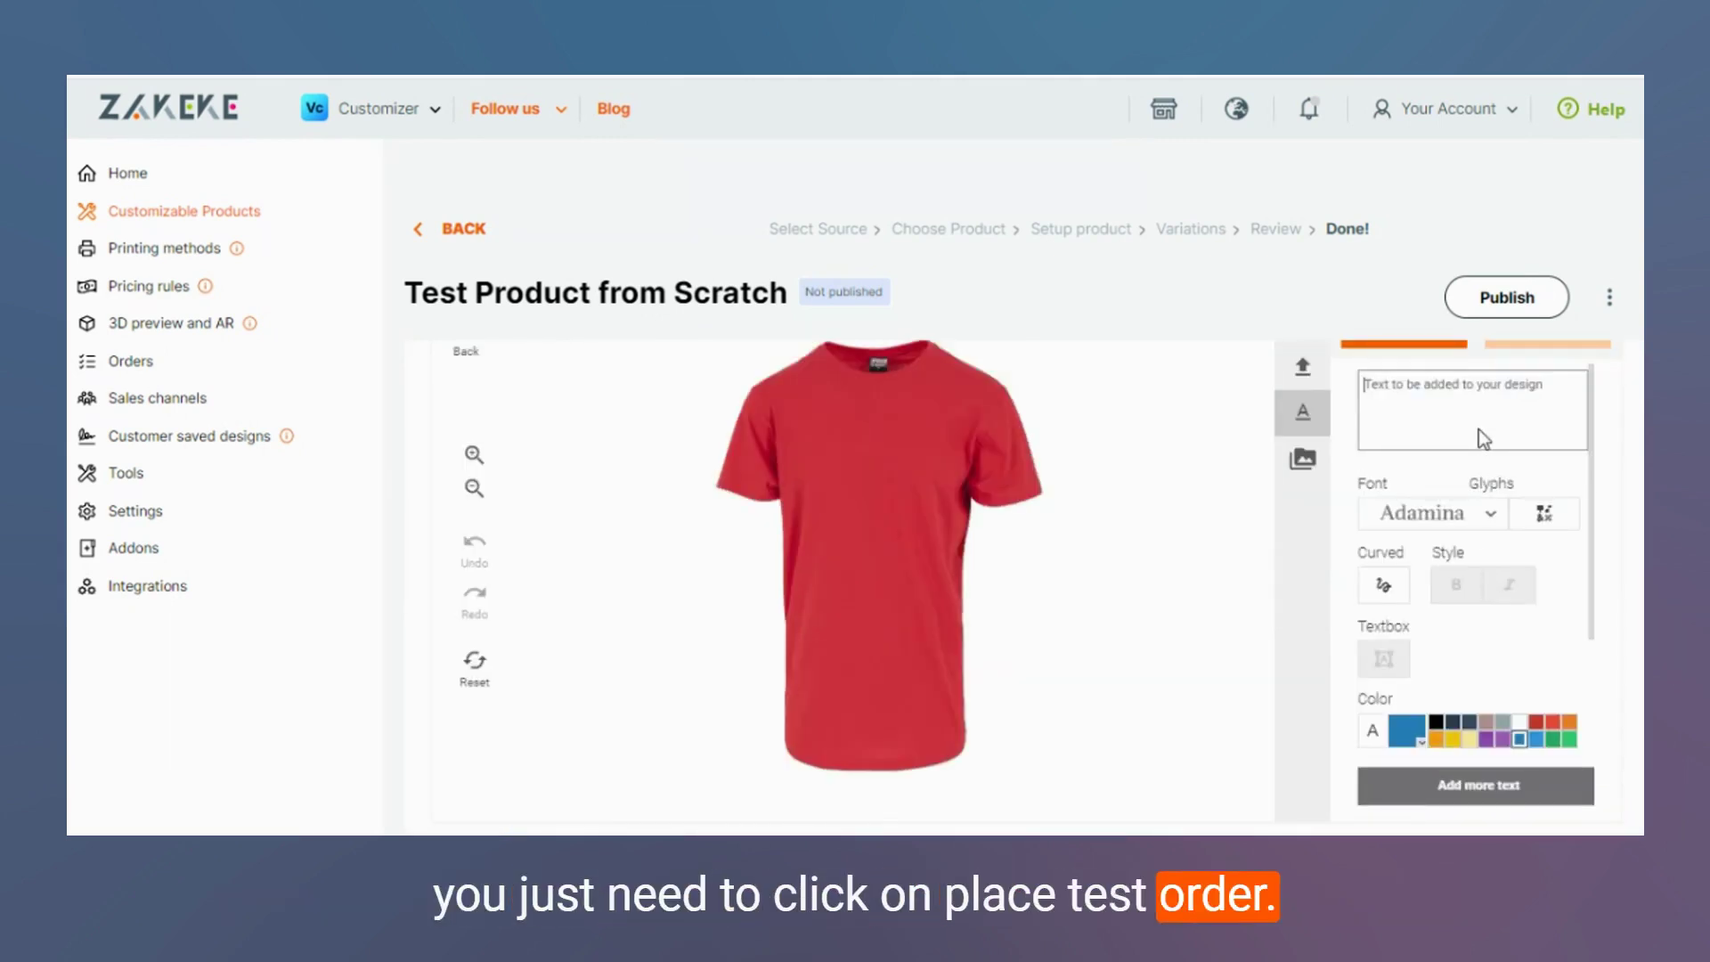
scroll(1484, 629, "down", 1)
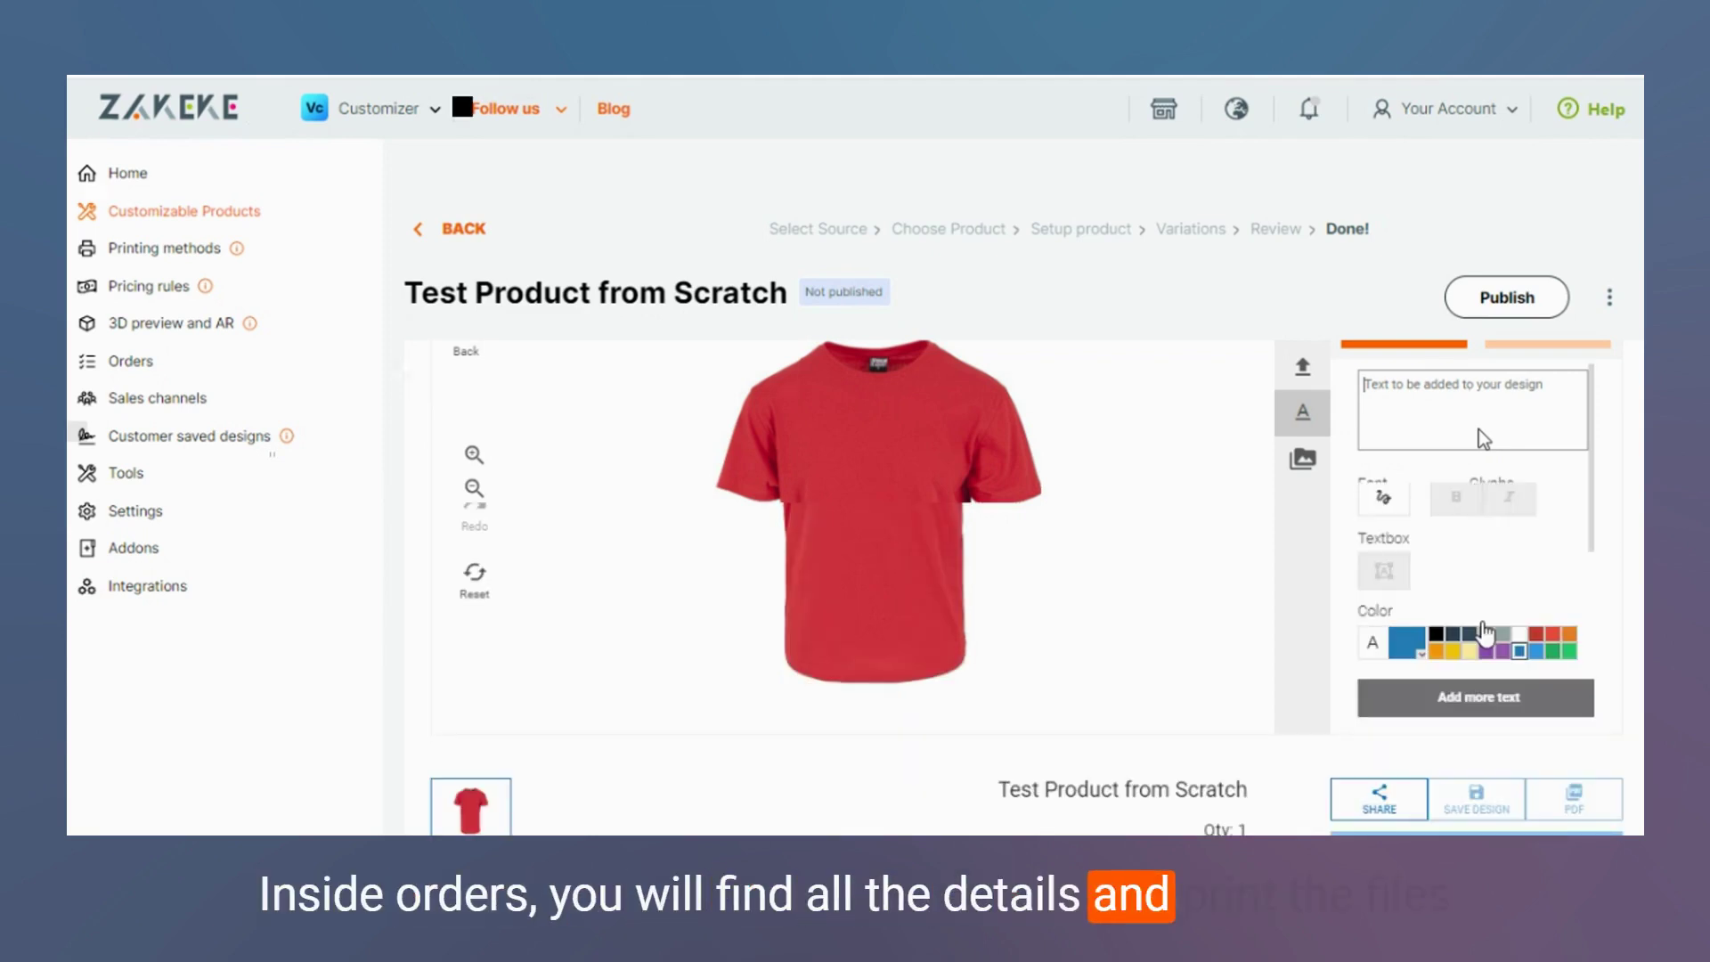
scroll(1486, 632, "down", 1)
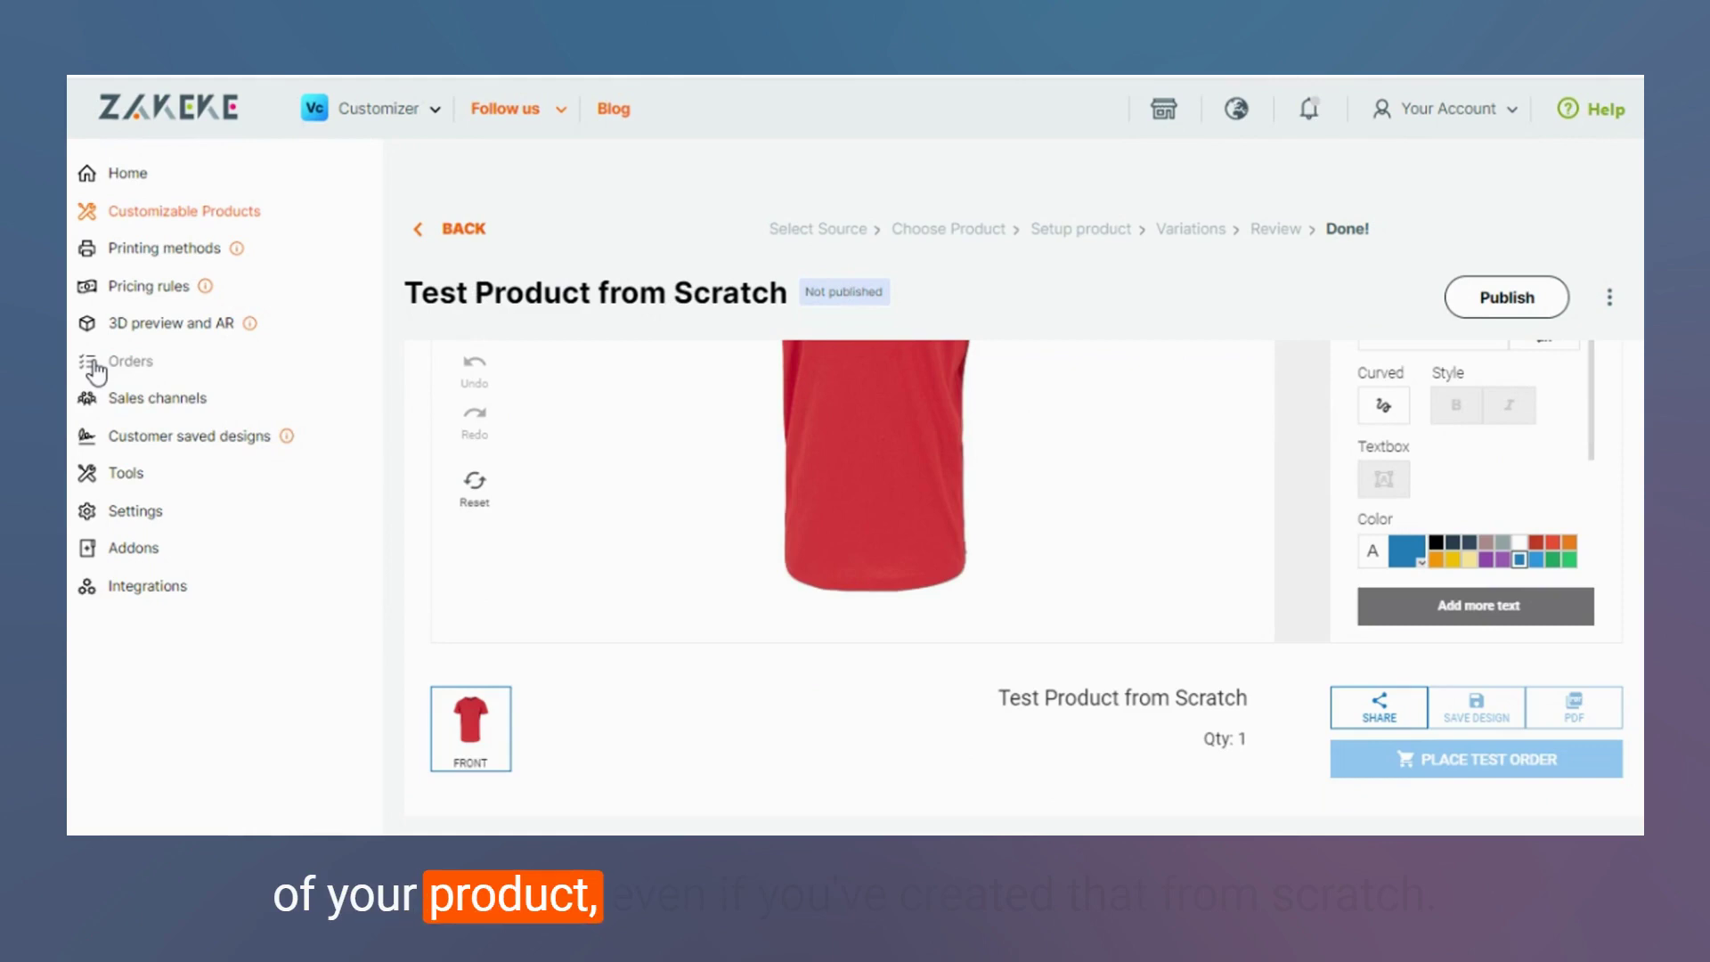